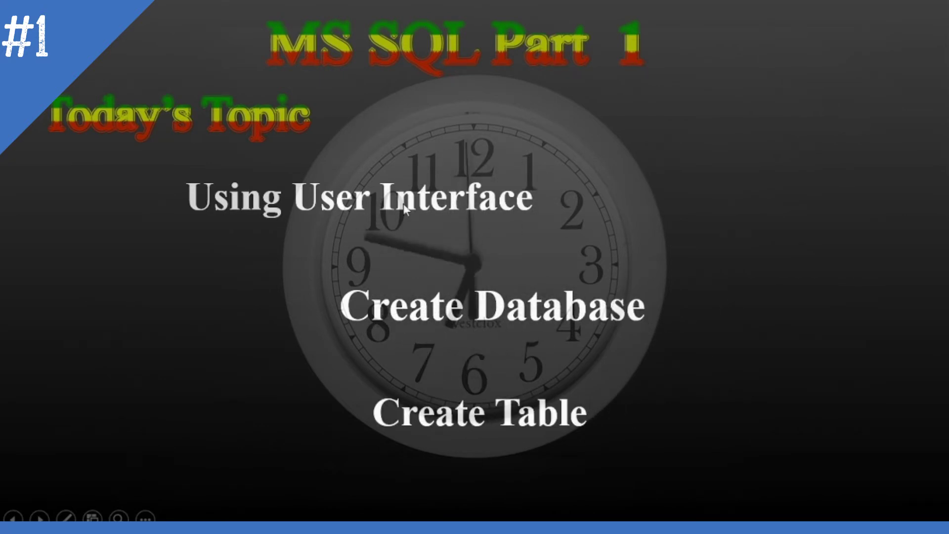
Step: Switch to SQL Server Management Studio and start a new database from the server's Databases folder
{"action": "key", "text": "super"}
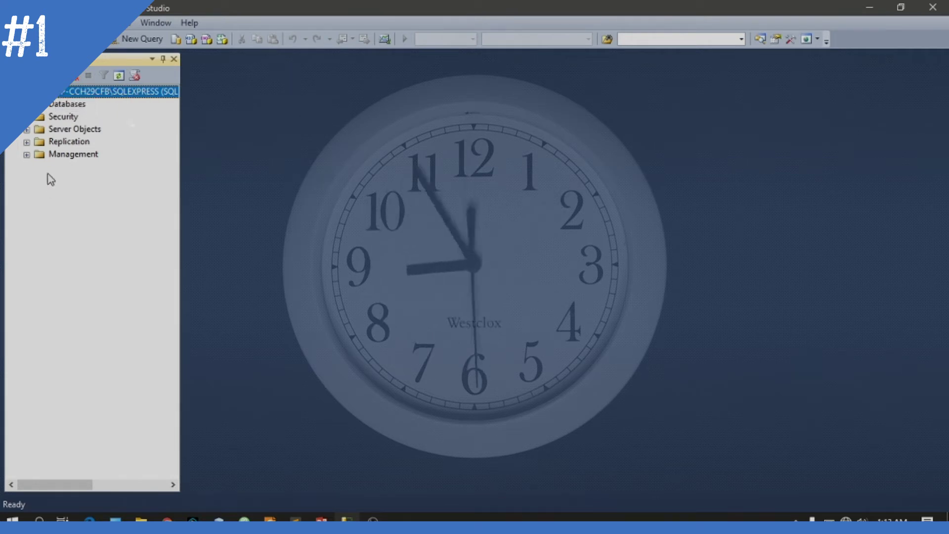
{"action": "left_click", "coordinate": [55, 105]}
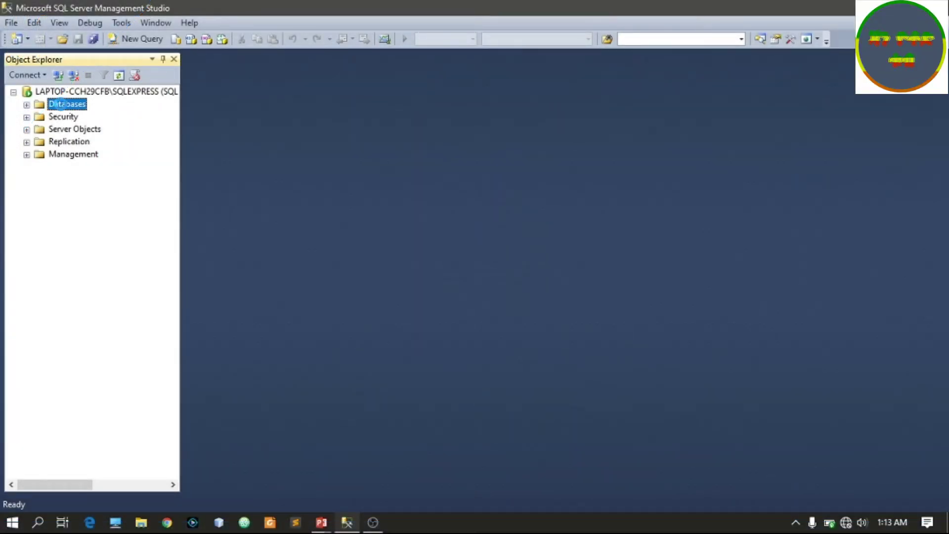
{"action": "right_click", "coordinate": [60, 106]}
{"action": "left_click", "coordinate": [98, 114]}
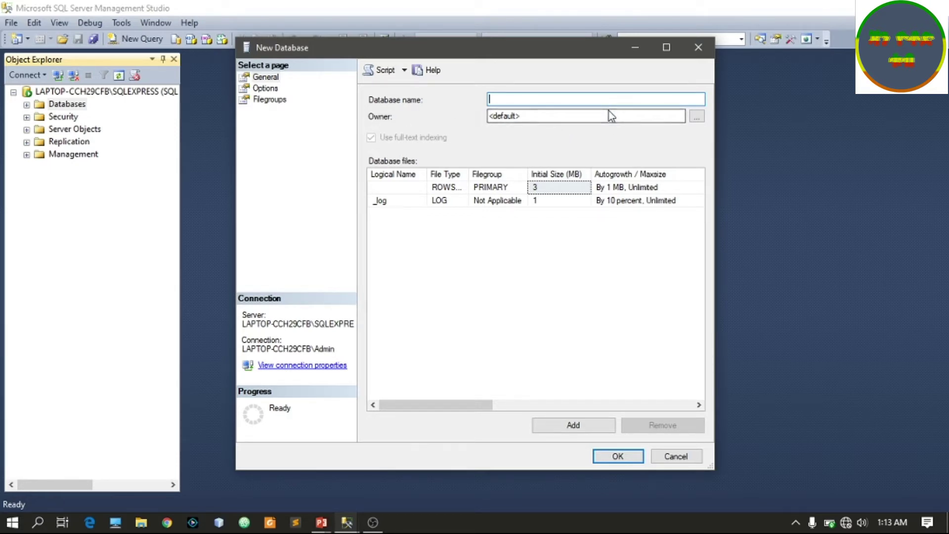
Step: Examine the new database's file path settings and the available folders on drive E:, leaving the default storage location
{"action": "key", "text": "Tab"}
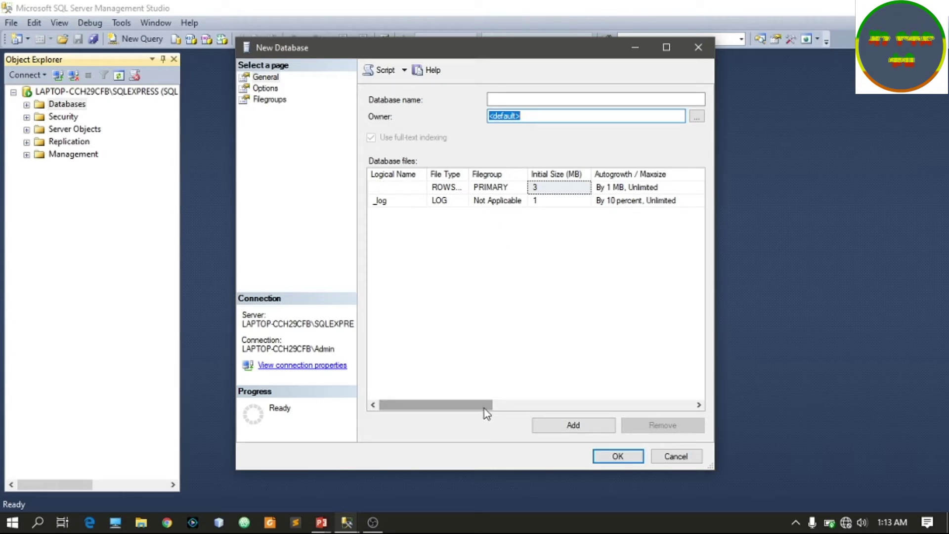
{"action": "left_click", "coordinate": [698, 405]}
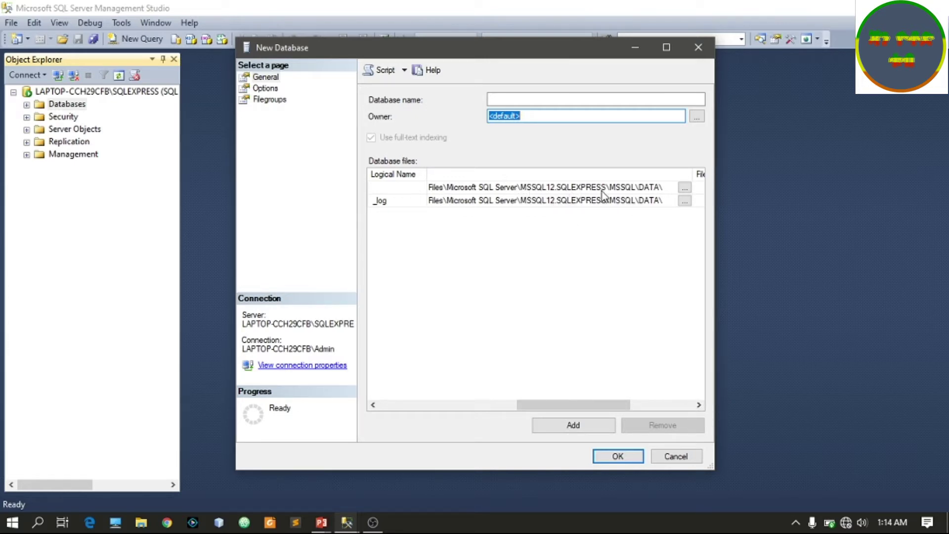
{"action": "left_click", "coordinate": [684, 189]}
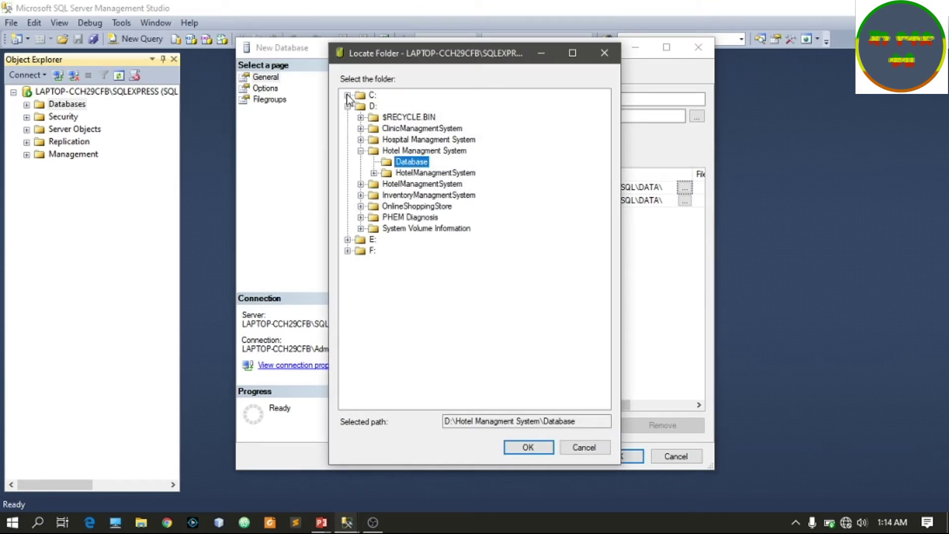
{"action": "left_click", "coordinate": [603, 54]}
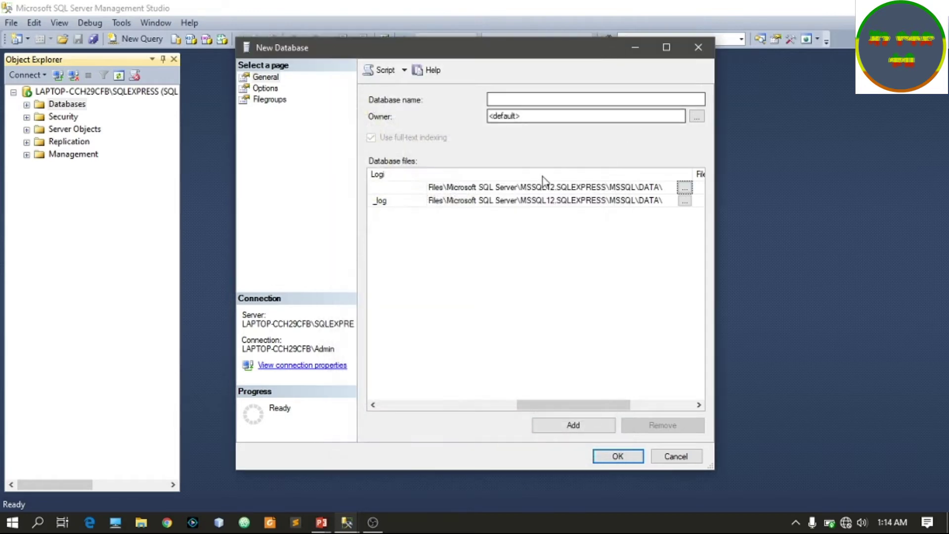
{"action": "left_click", "coordinate": [685, 188]}
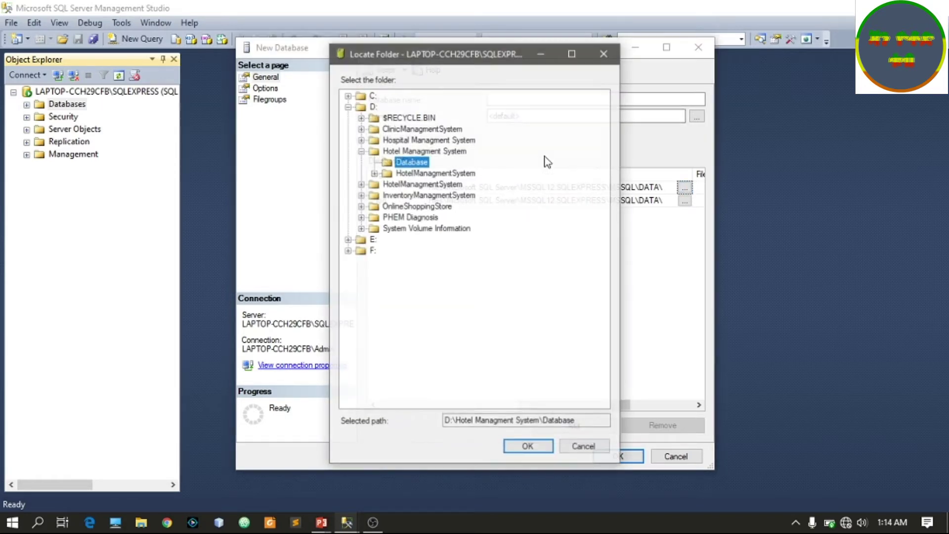
{"action": "left_click", "coordinate": [348, 106]}
{"action": "left_click", "coordinate": [363, 120]}
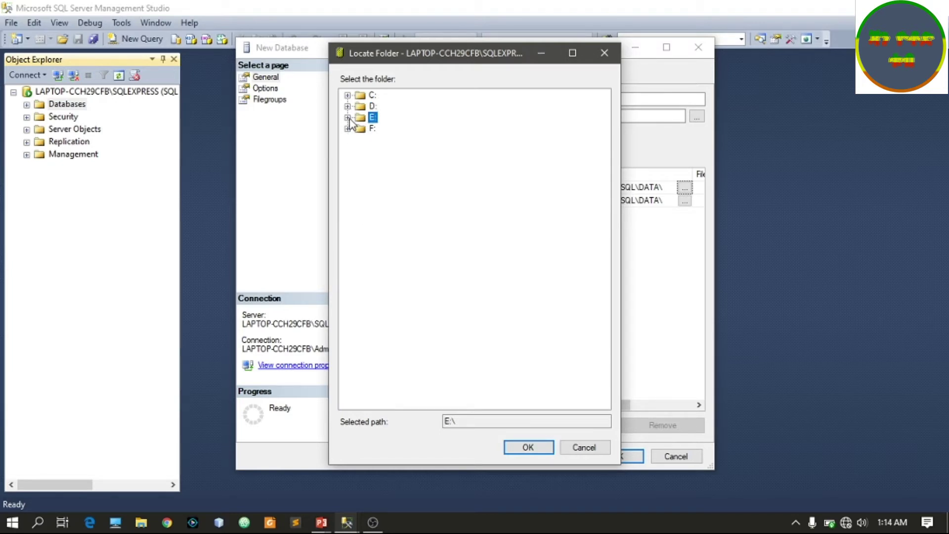
{"action": "left_click", "coordinate": [347, 117]}
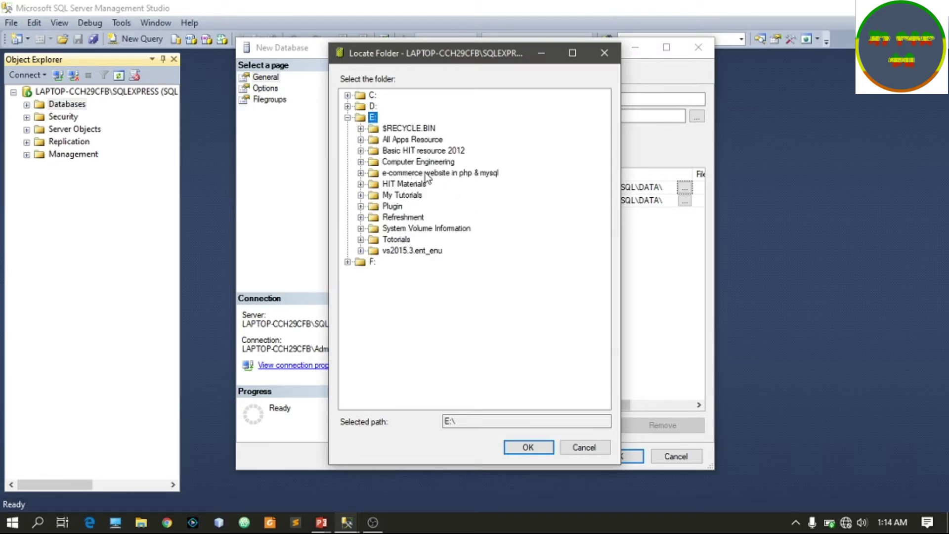
{"action": "left_click", "coordinate": [609, 58]}
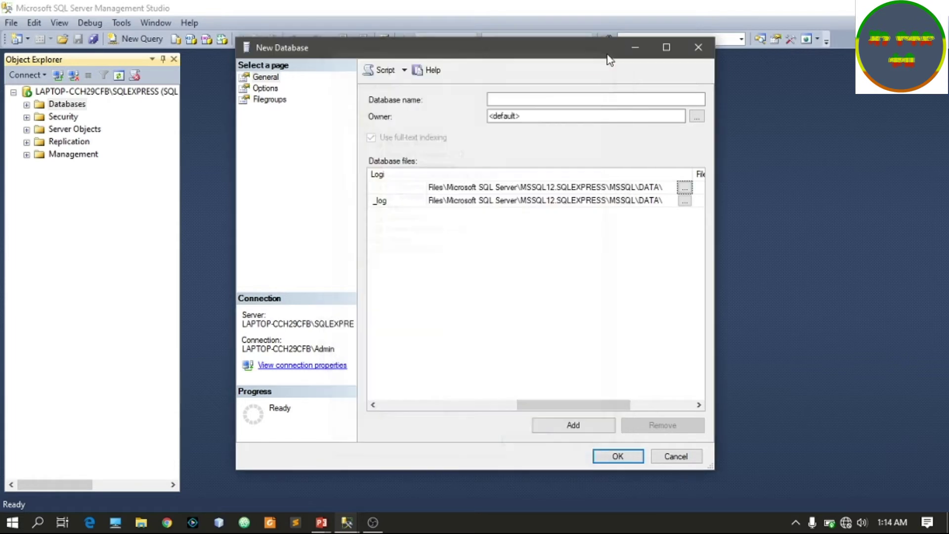
Step: Name the new database Tutorial and create it
{"action": "left_click", "coordinate": [513, 101]}
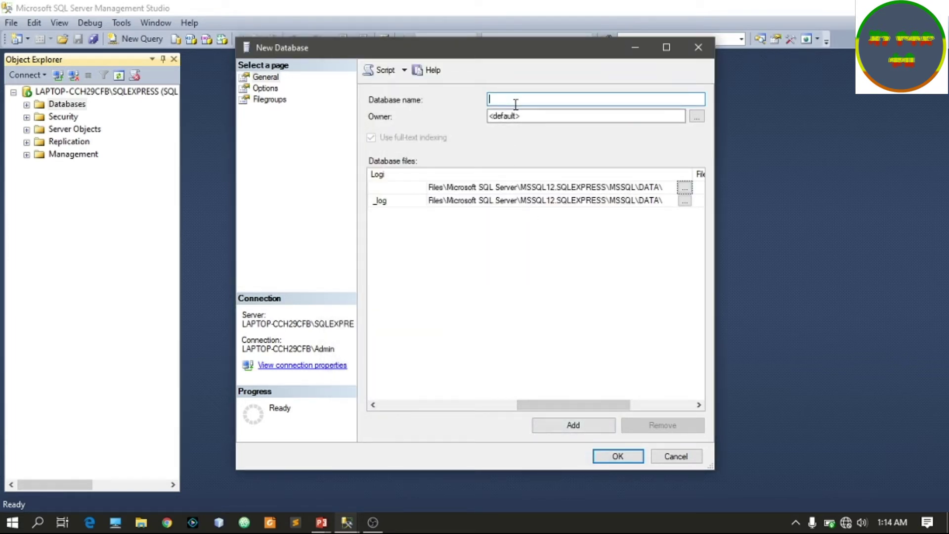
{"action": "type", "text": "Tutorial"}
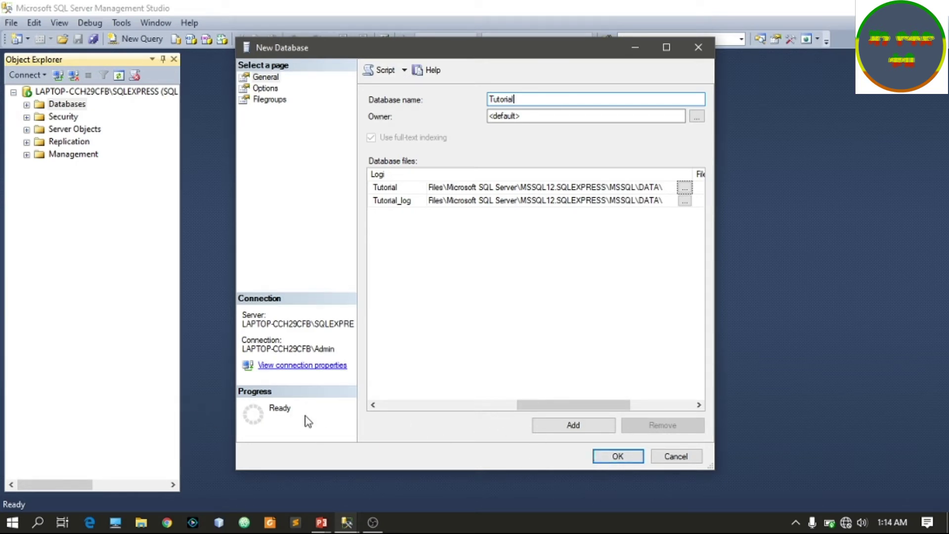
{"action": "left_click", "coordinate": [613, 455]}
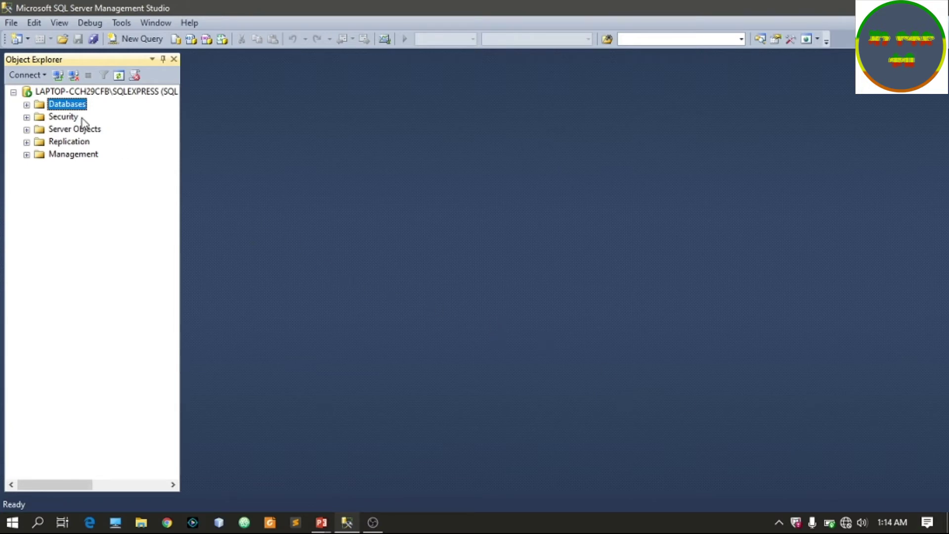
Step: Refresh the Databases folder and expand it down to the contents of the Tutorial database
{"action": "right_click", "coordinate": [57, 106]}
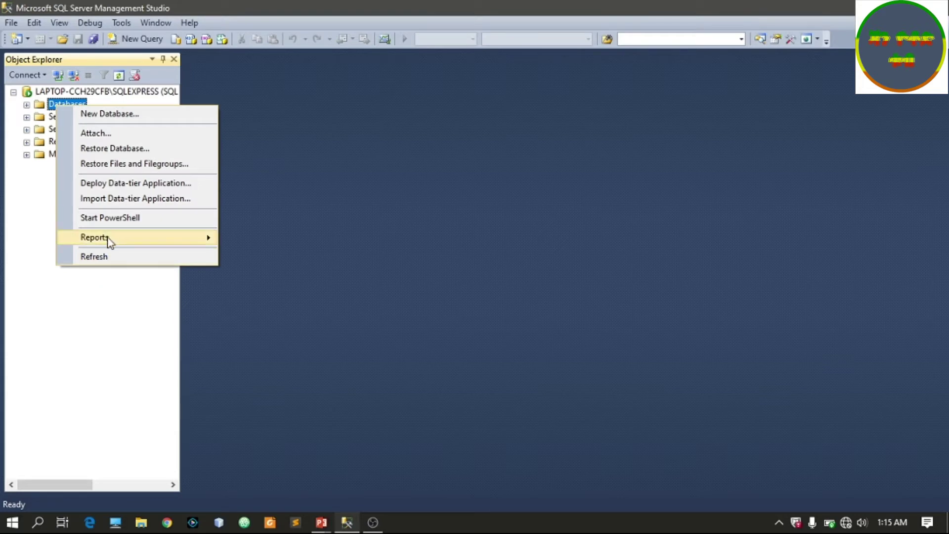
{"action": "left_click", "coordinate": [102, 256]}
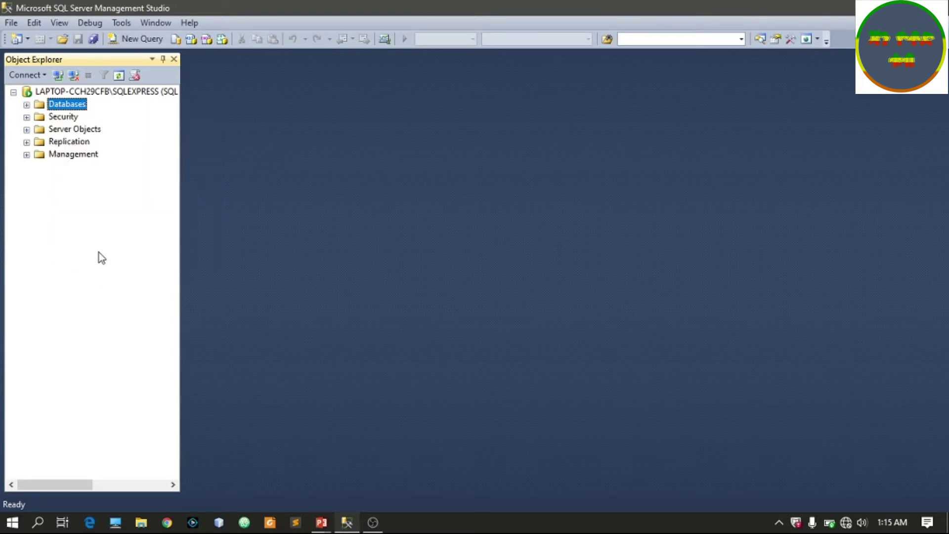
{"action": "left_click", "coordinate": [27, 104]}
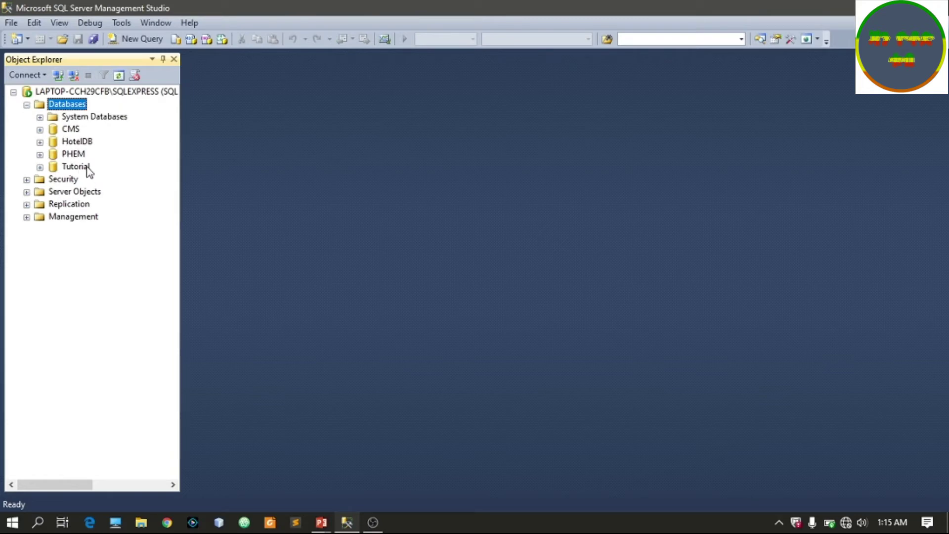
{"action": "left_click", "coordinate": [41, 167]}
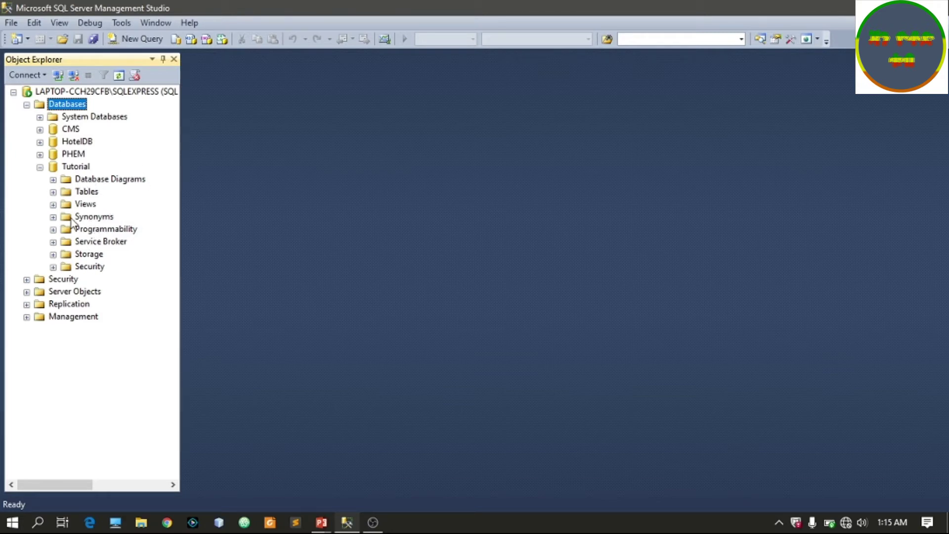
Step: Check the Tutorial database's Database Diagrams and Tables folders, declining to create the diagramming support objects
{"action": "left_click", "coordinate": [53, 180]}
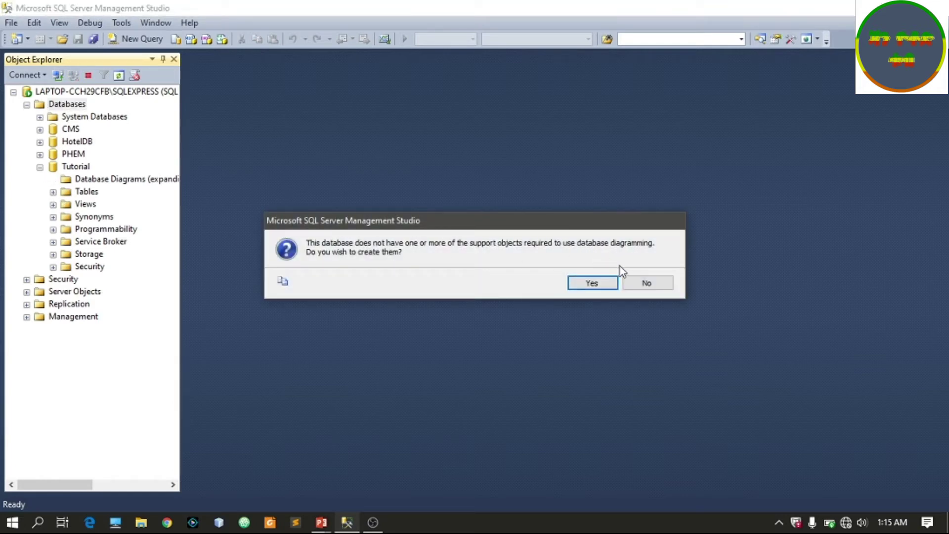
{"action": "left_click", "coordinate": [642, 279]}
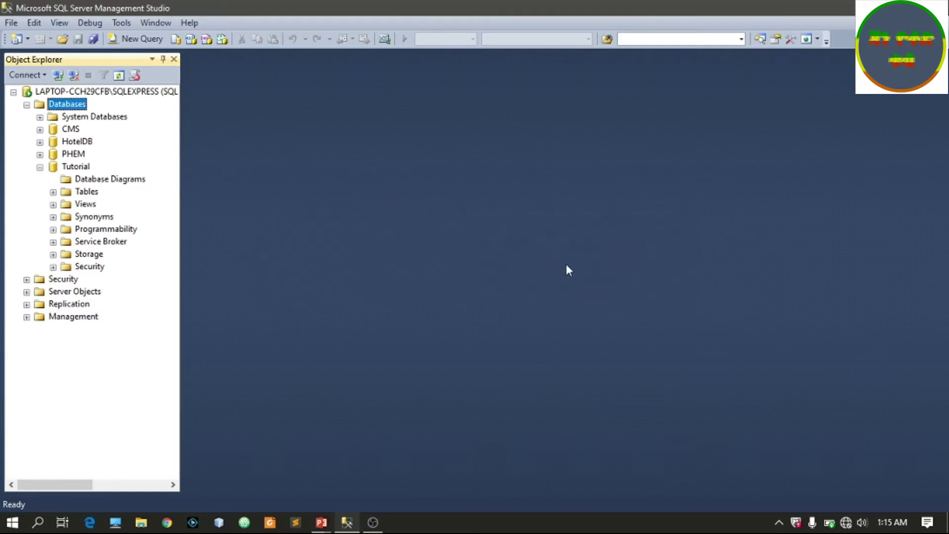
{"action": "left_click", "coordinate": [53, 192]}
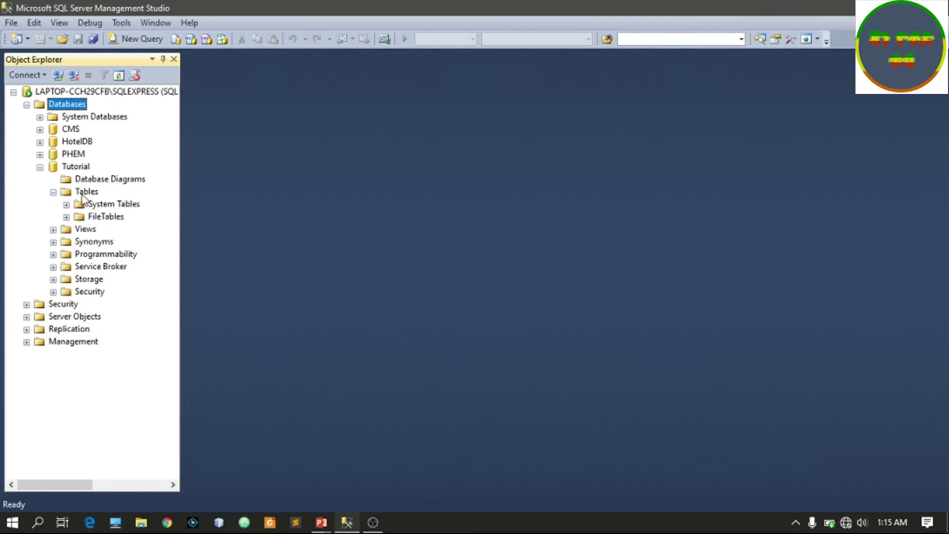
{"action": "left_click", "coordinate": [53, 192]}
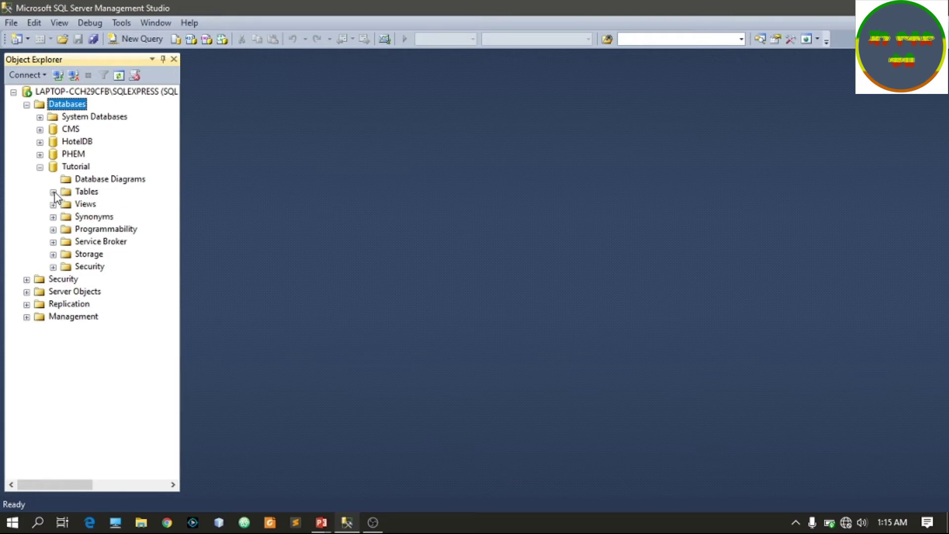
Step: Start a new table in the Tutorial database and name its first column Name
{"action": "right_click", "coordinate": [81, 194]}
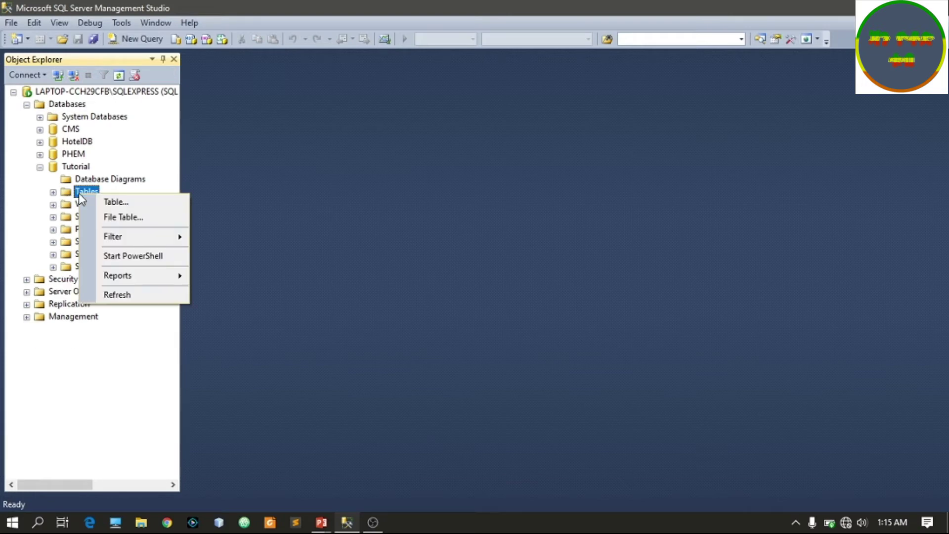
{"action": "left_click", "coordinate": [115, 202]}
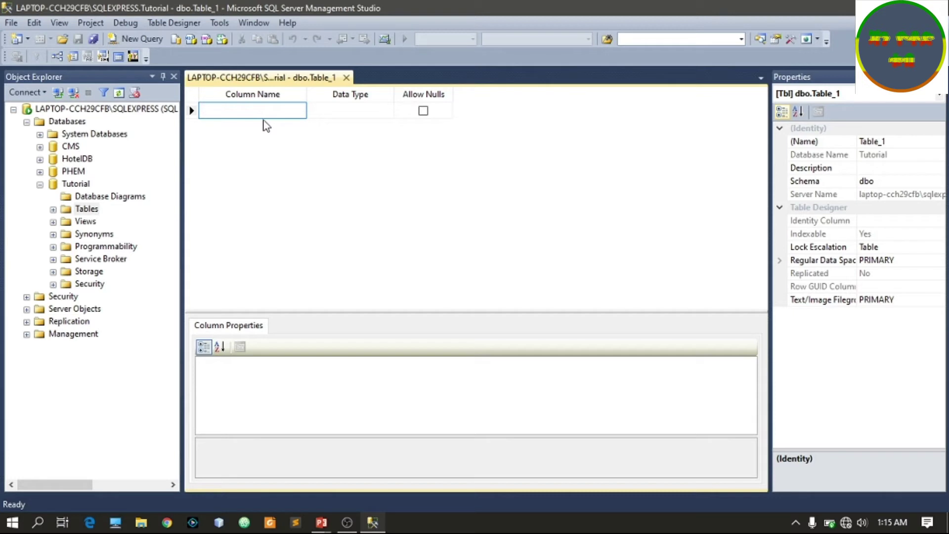
{"action": "type", "text": "id"}
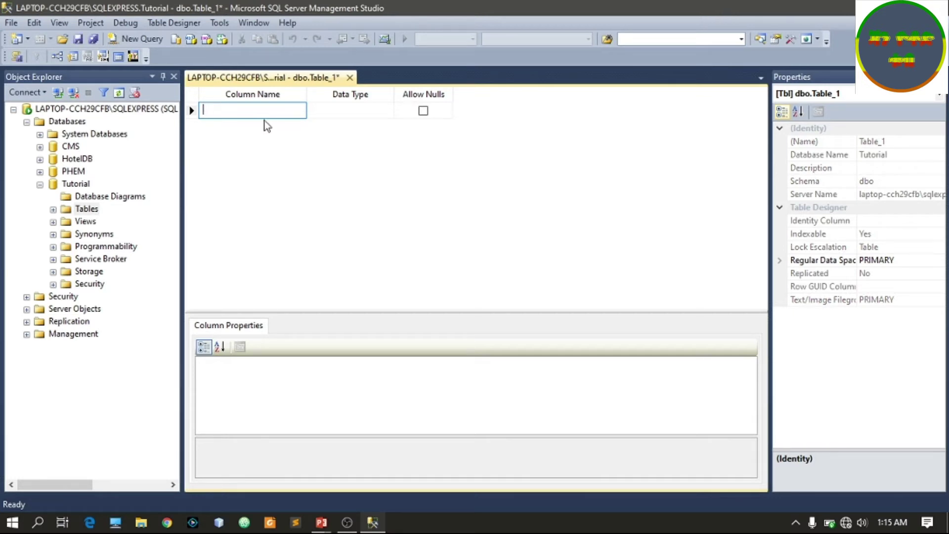
{"action": "type", "text": "Name"}
Step: Review the available data types and set the Name column's data type to nvarchar(50)
{"action": "left_click", "coordinate": [333, 112]}
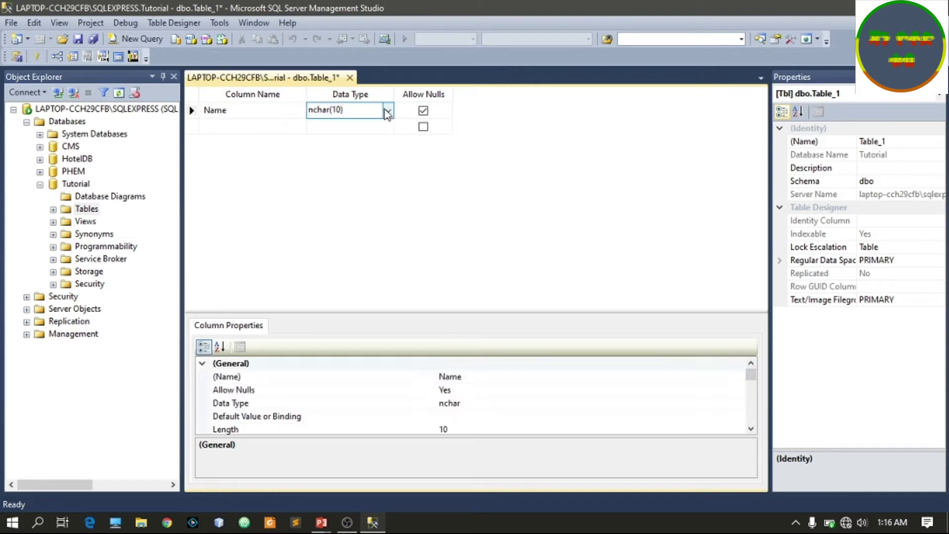
{"action": "left_click", "coordinate": [387, 111]}
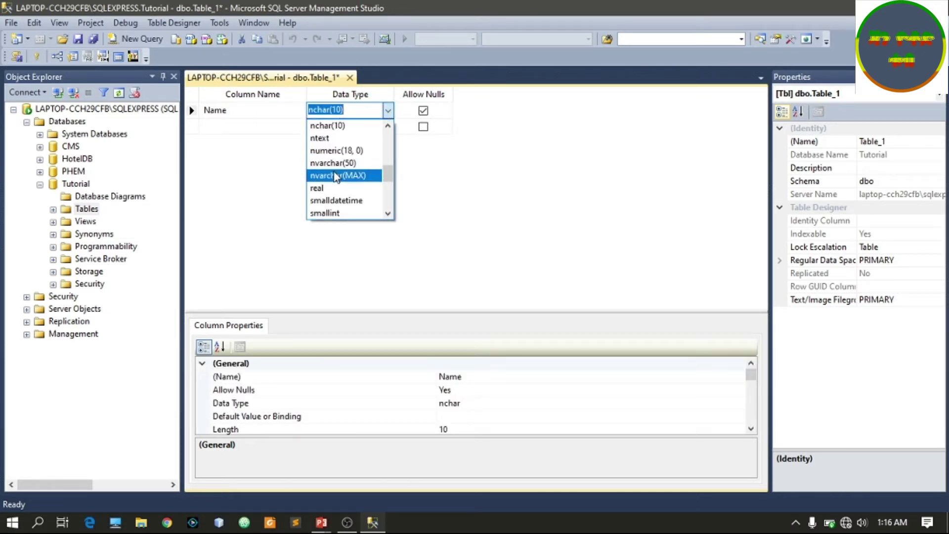
{"action": "scroll", "coordinate": [326, 168], "scroll_direction": "down", "scroll_amount": 2}
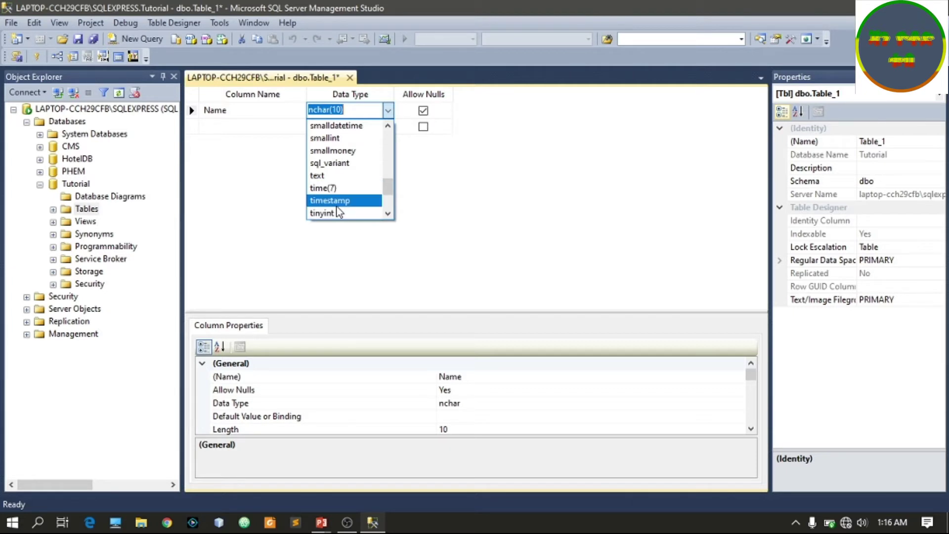
{"action": "scroll", "coordinate": [327, 185], "scroll_direction": "down", "scroll_amount": 2}
{"action": "scroll", "coordinate": [325, 188], "scroll_direction": "down", "scroll_amount": 1}
{"action": "scroll", "coordinate": [333, 187], "scroll_direction": "up", "scroll_amount": 7}
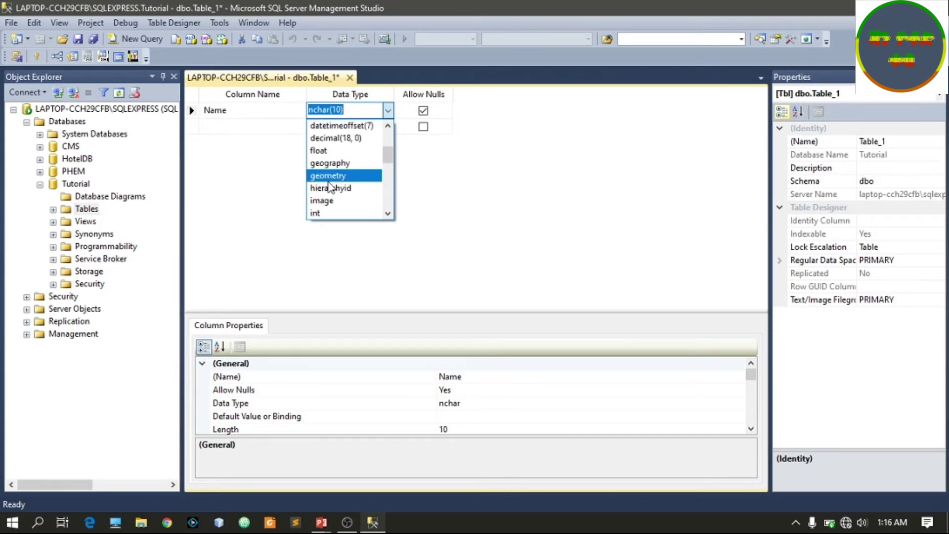
{"action": "scroll", "coordinate": [330, 187], "scroll_direction": "up", "scroll_amount": 3}
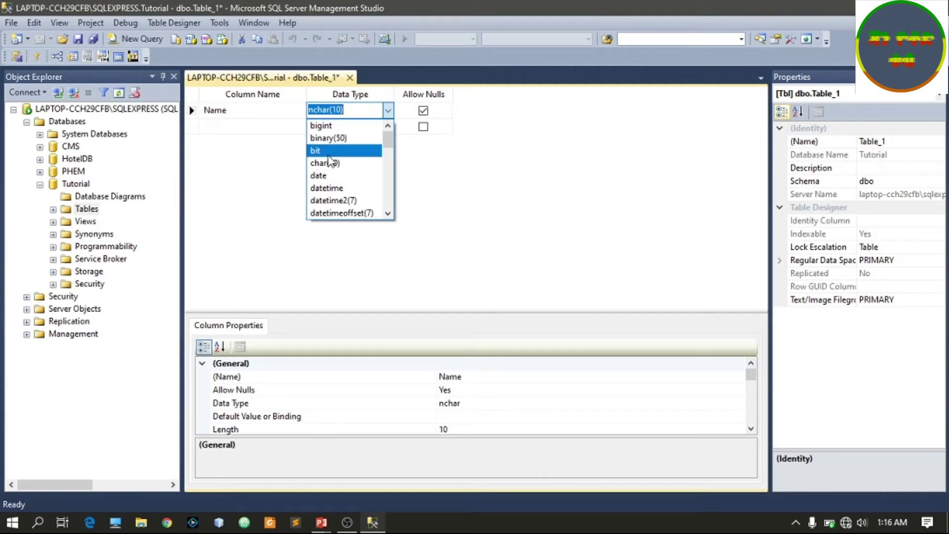
{"action": "scroll", "coordinate": [341, 149], "scroll_direction": "down", "scroll_amount": 3}
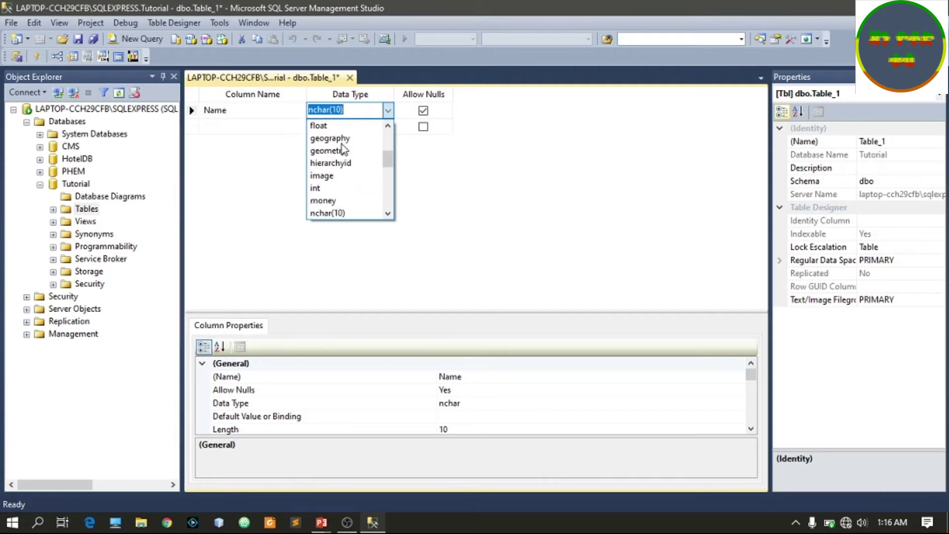
{"action": "scroll", "coordinate": [334, 198], "scroll_direction": "down", "scroll_amount": 1}
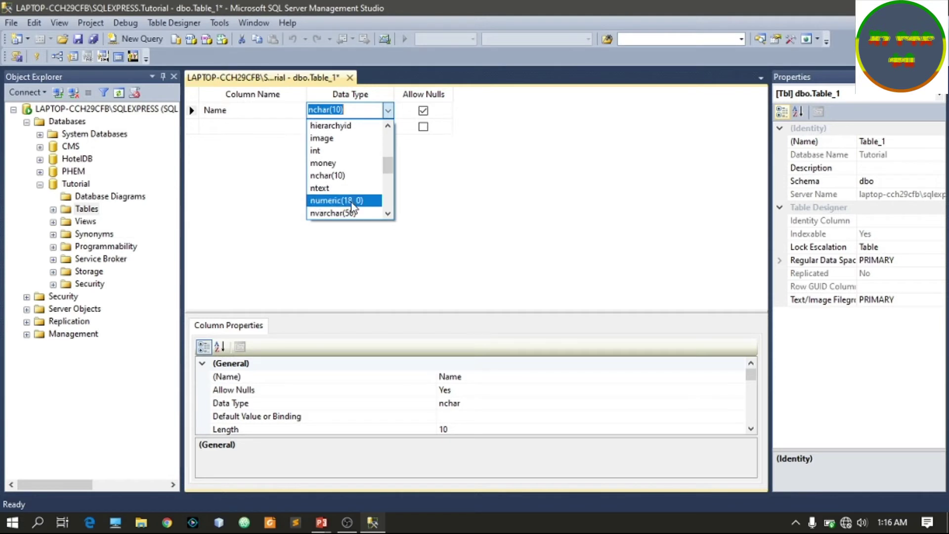
{"action": "scroll", "coordinate": [338, 185], "scroll_direction": "down", "scroll_amount": 1}
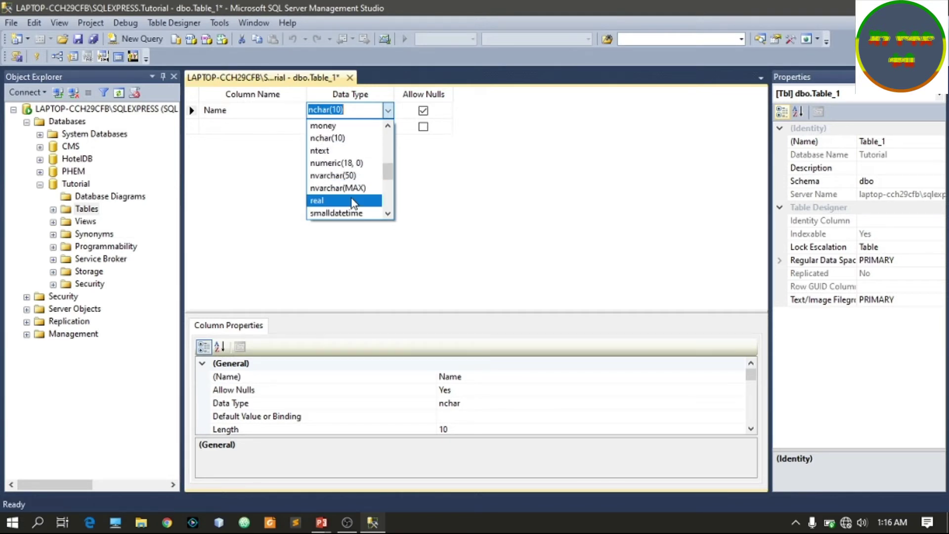
{"action": "left_click", "coordinate": [331, 176]}
{"action": "left_click", "coordinate": [347, 112]}
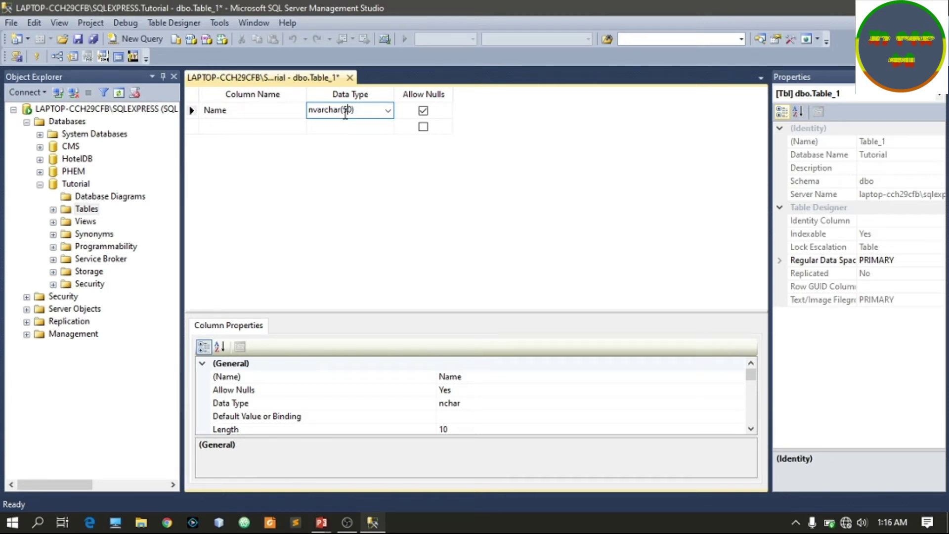
{"action": "key", "text": "shift+Right"}
{"action": "left_click_drag", "start_coordinate": [349, 108], "coordinate": [345, 114]}
{"action": "left_click", "coordinate": [283, 128]}
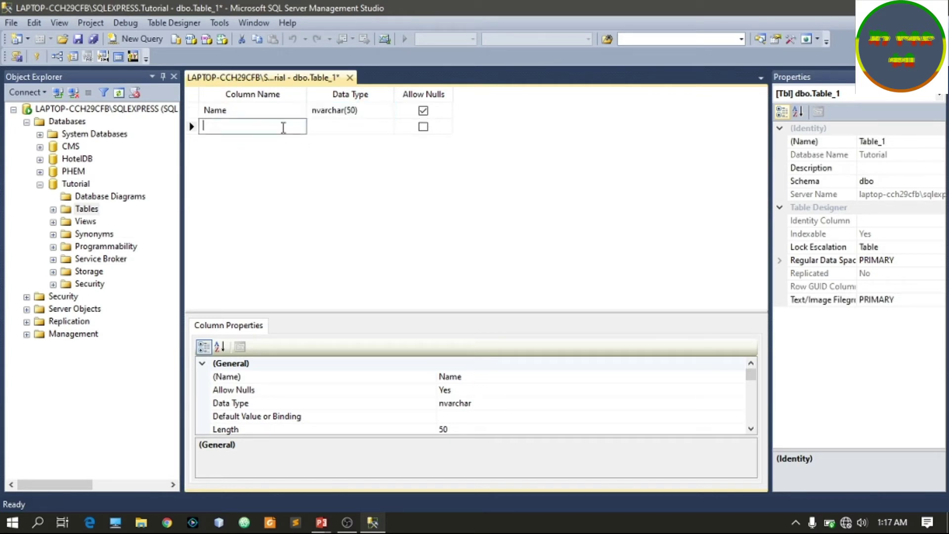
Step: Add a column named sex with data type nchar(10) and disallow nulls for both the sex and Name columns
{"action": "type", "text": "sex"}
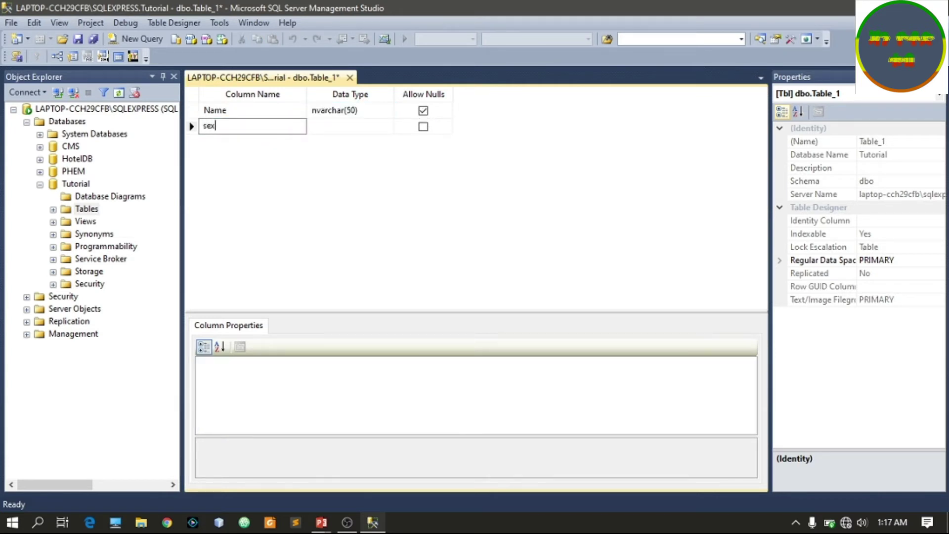
{"action": "key", "text": "Tab"}
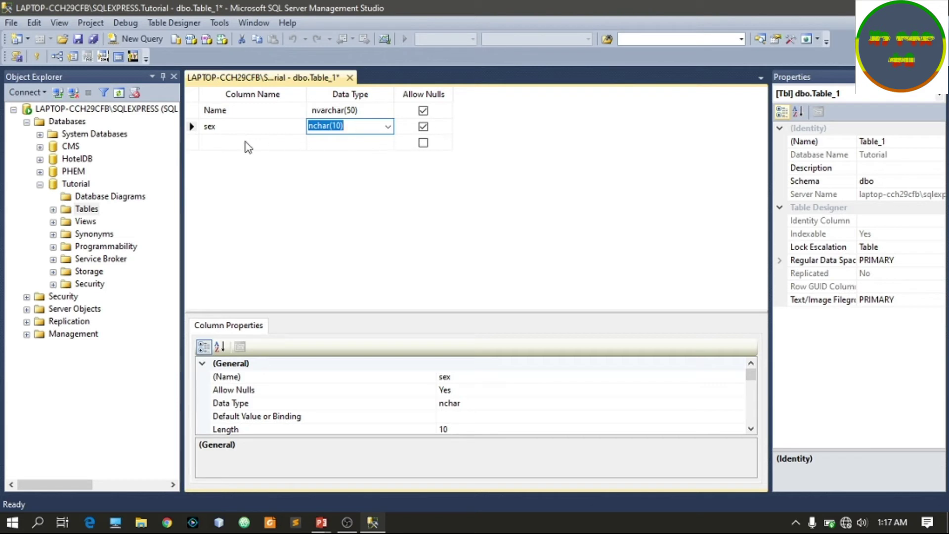
{"action": "left_click", "coordinate": [423, 126]}
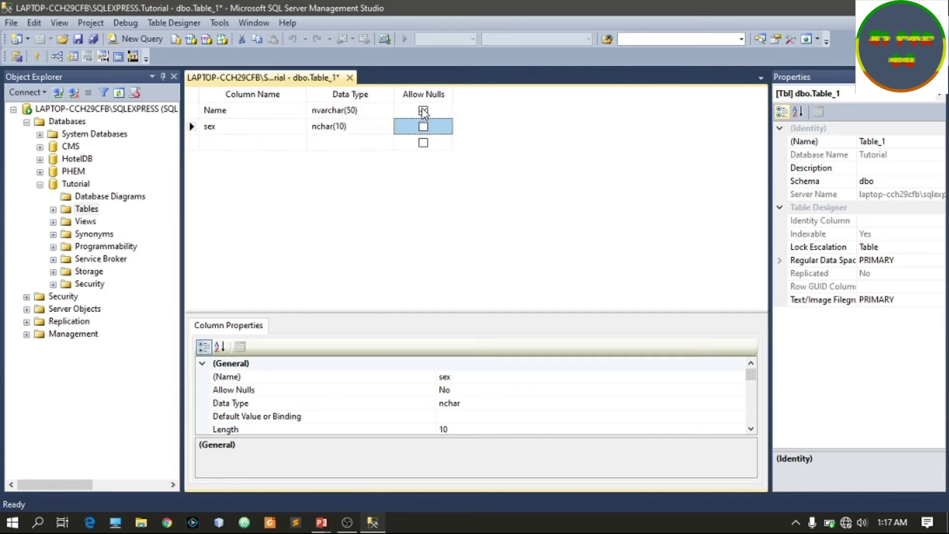
{"action": "left_click", "coordinate": [423, 111]}
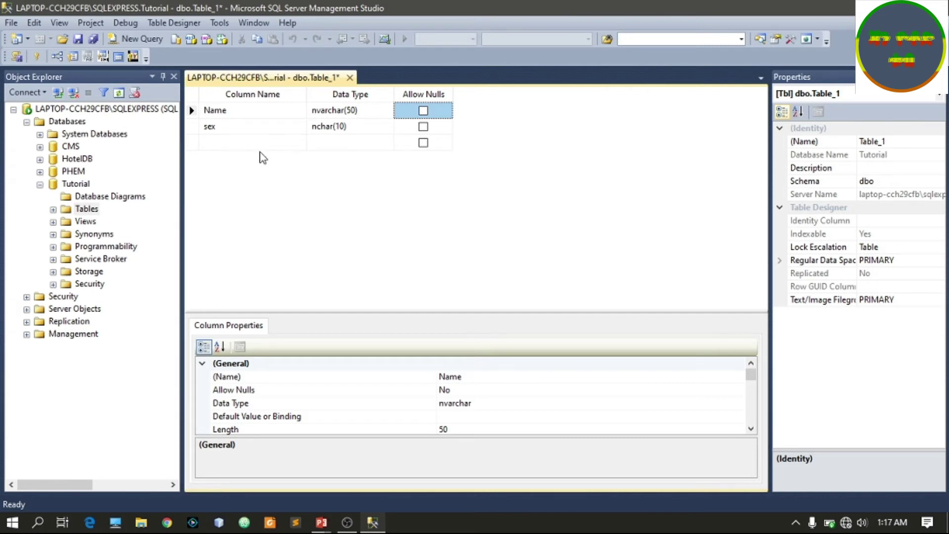
Step: Add a column named age with data type int and disallow nulls for it
{"action": "left_click", "coordinate": [238, 143]}
{"action": "type", "text": "age"}
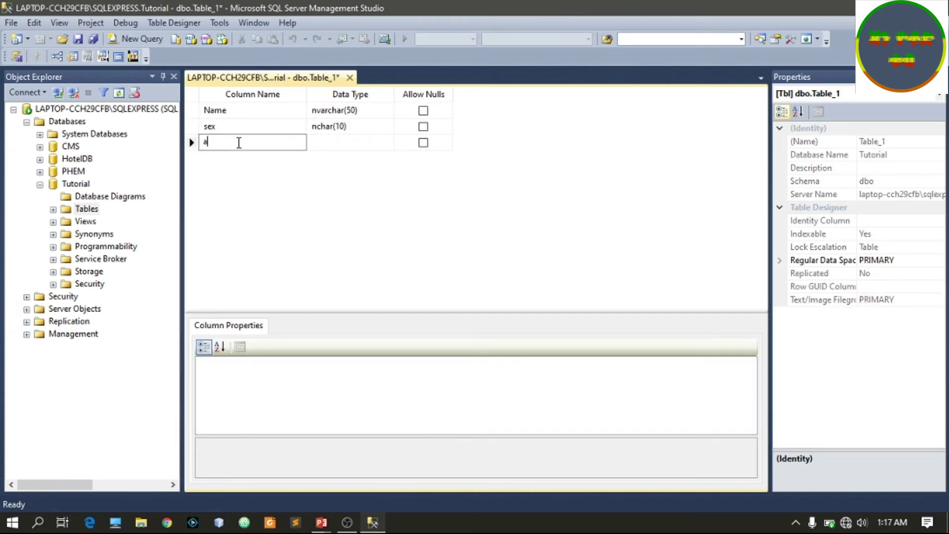
{"action": "left_click", "coordinate": [358, 142]}
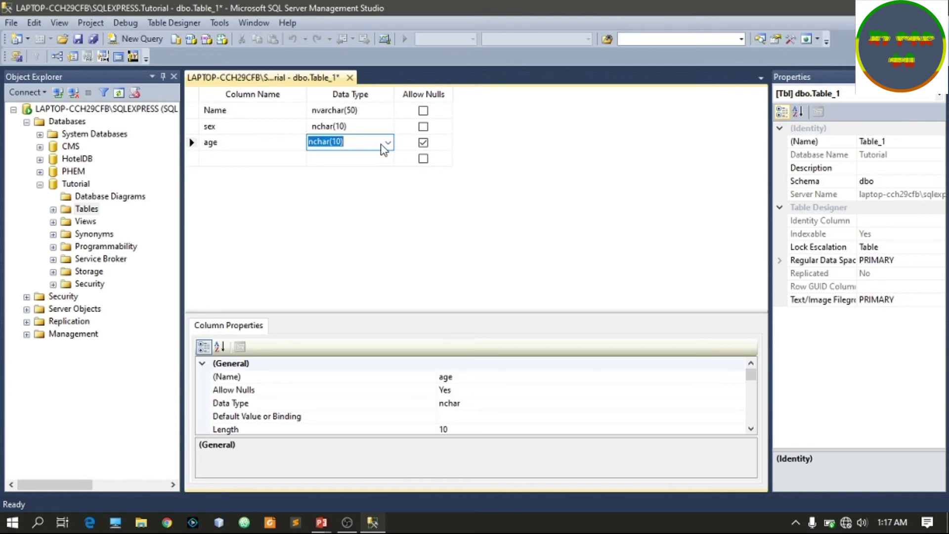
{"action": "left_click", "coordinate": [388, 144]}
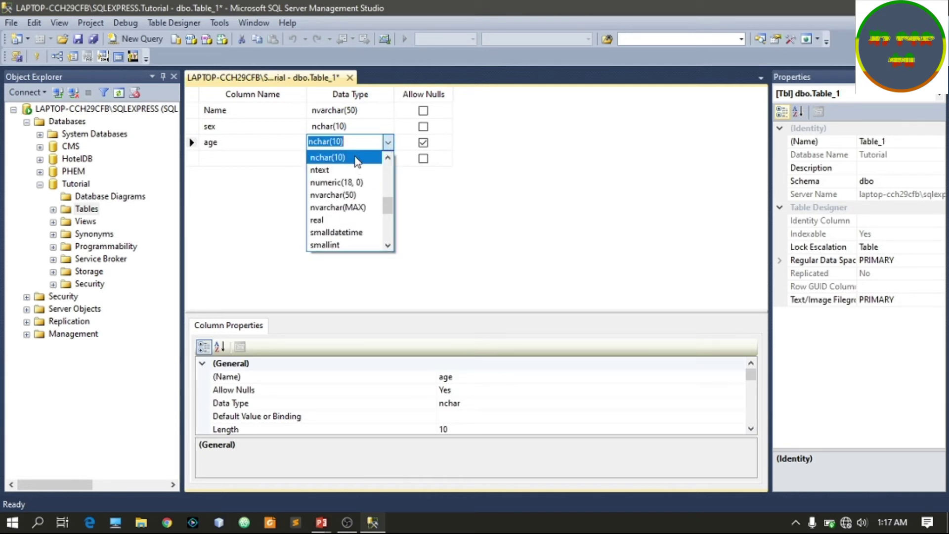
{"action": "type", "text": "int"}
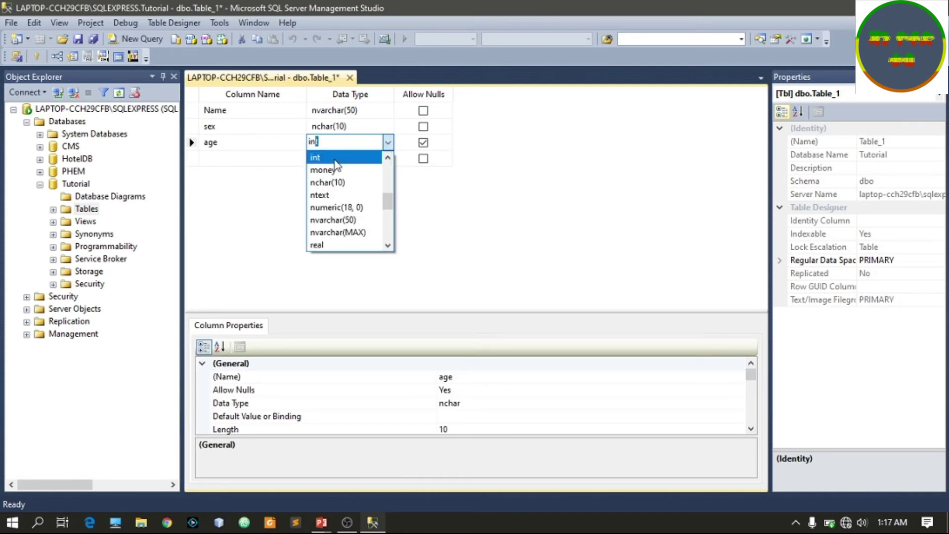
{"action": "left_click", "coordinate": [334, 158]}
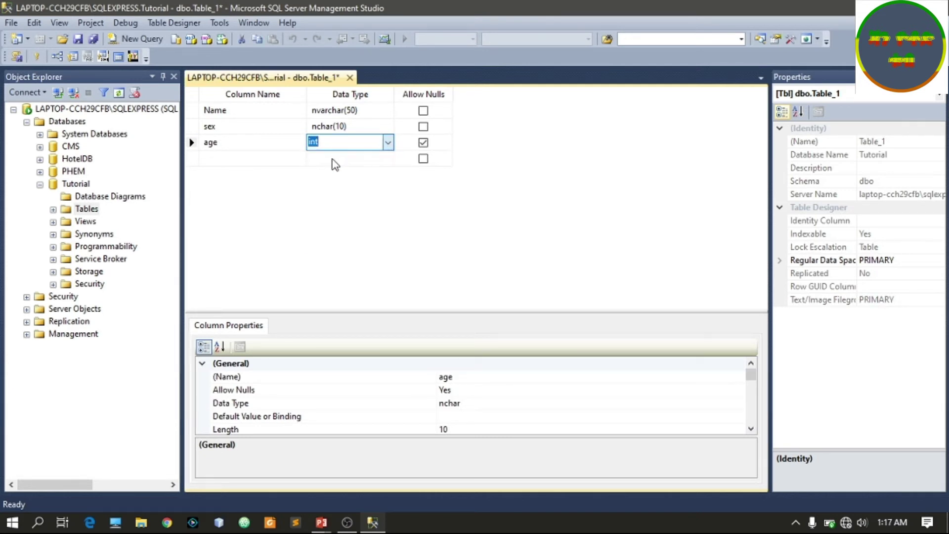
{"action": "left_click", "coordinate": [423, 143]}
Step: Add a column named address with data type text and disallow nulls for it
{"action": "left_click", "coordinate": [247, 158]}
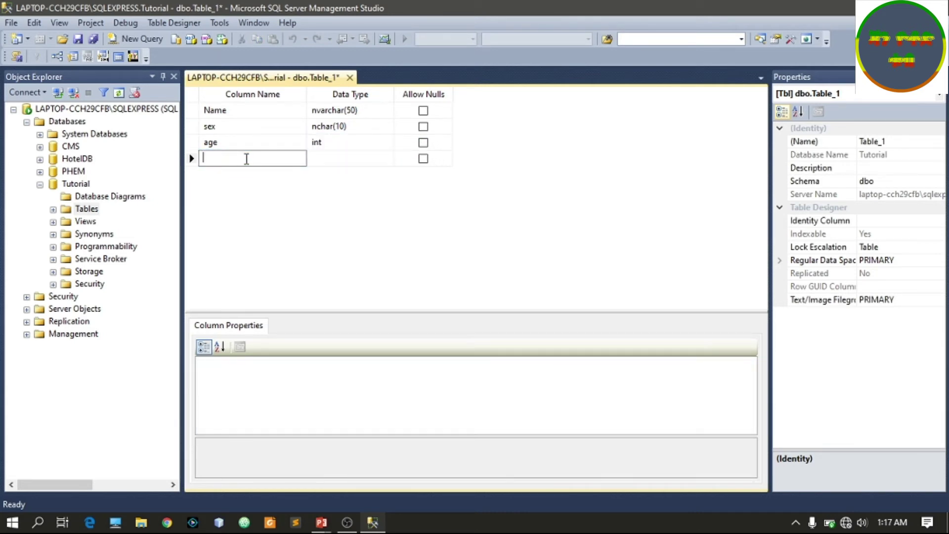
{"action": "type", "text": "a"}
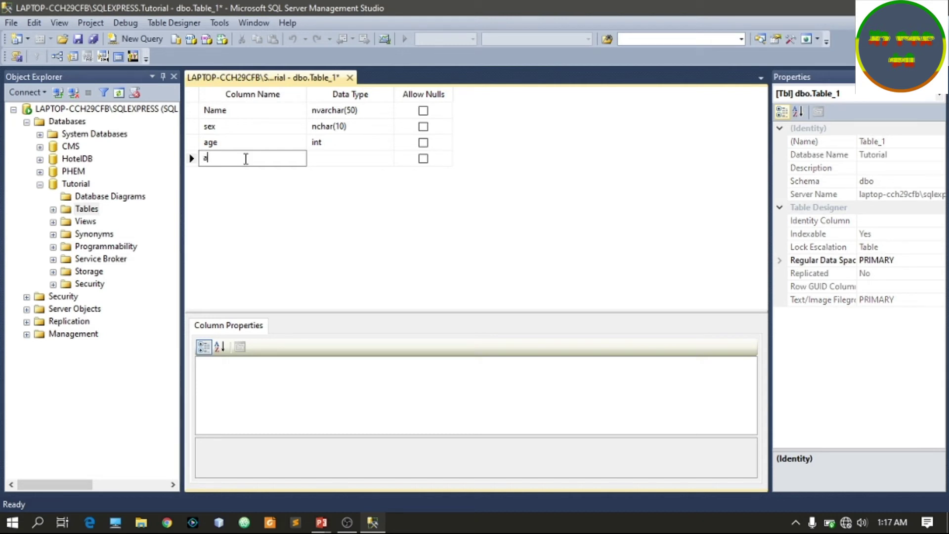
{"action": "type", "text": "ddress"}
{"action": "left_click", "coordinate": [339, 159]}
{"action": "type", "text": "t"}
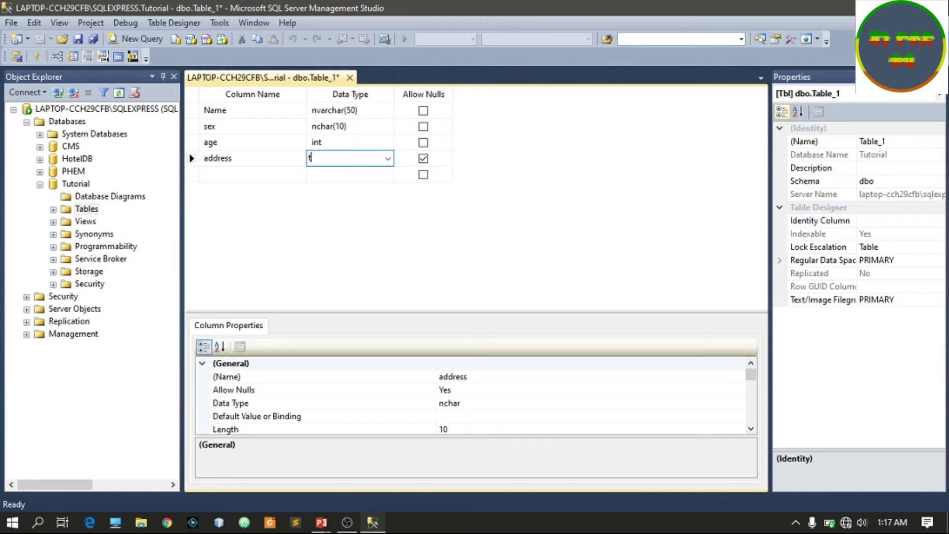
{"action": "type", "text": "ext"}
{"action": "key", "text": "Return"}
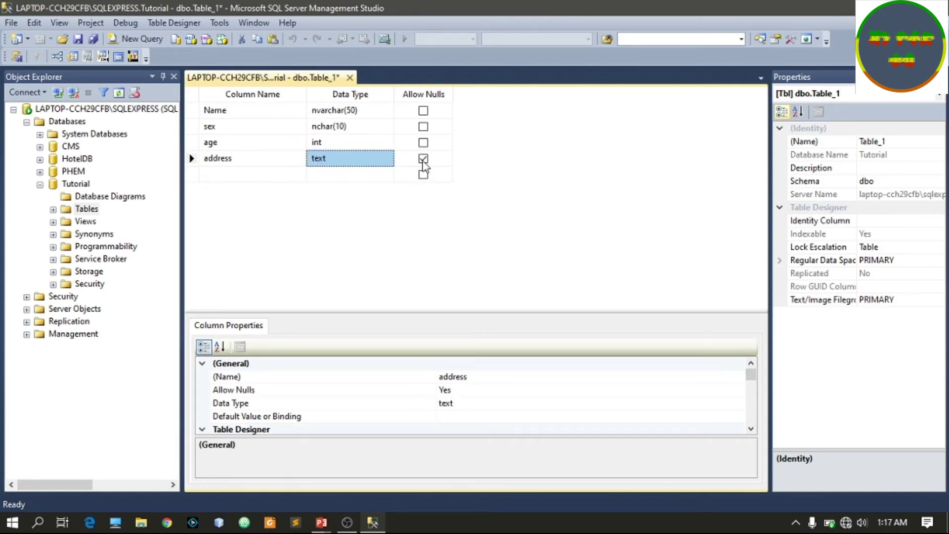
{"action": "left_click", "coordinate": [423, 160]}
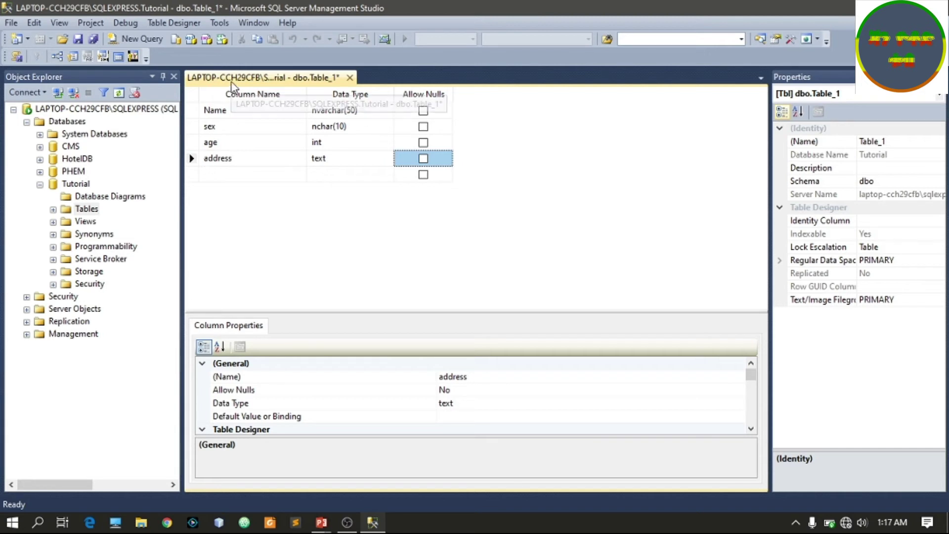
{"action": "right_click", "coordinate": [300, 79]}
{"action": "left_click", "coordinate": [438, 284]}
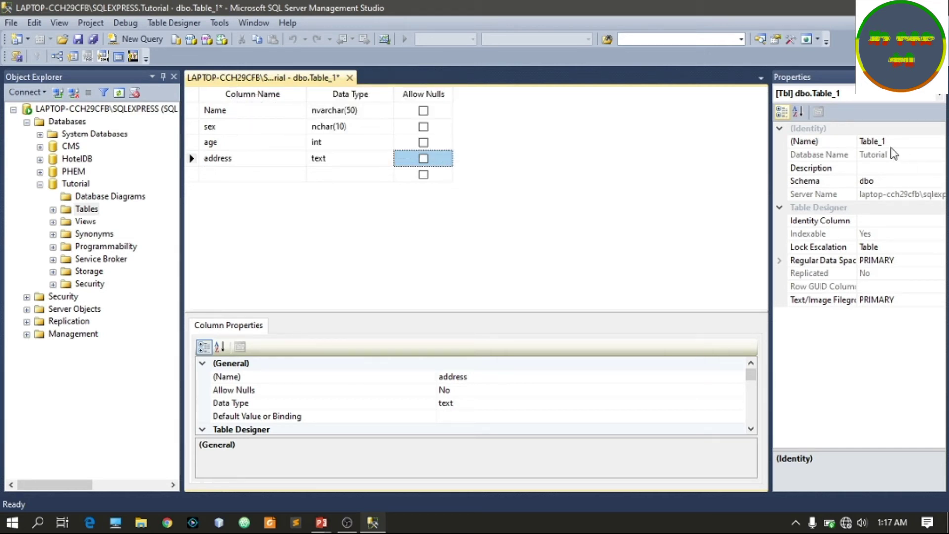
{"action": "right_click", "coordinate": [245, 79]}
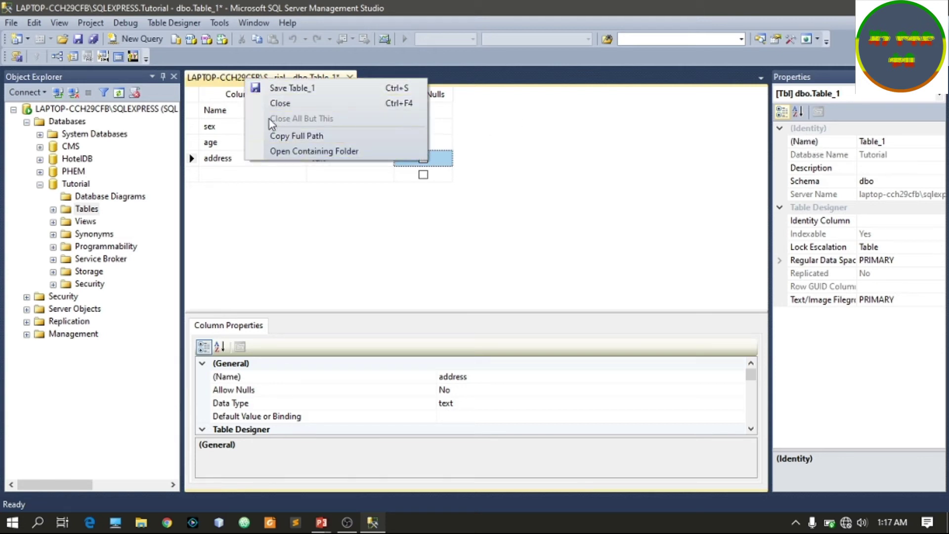
{"action": "left_click", "coordinate": [200, 148]}
{"action": "right_click", "coordinate": [200, 147]}
{"action": "right_click", "coordinate": [214, 84]}
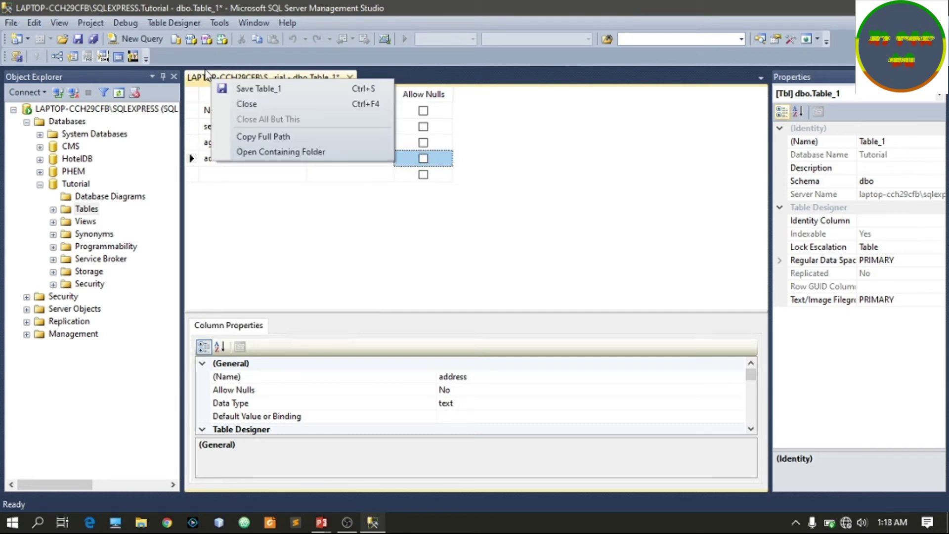
{"action": "left_click", "coordinate": [208, 77]}
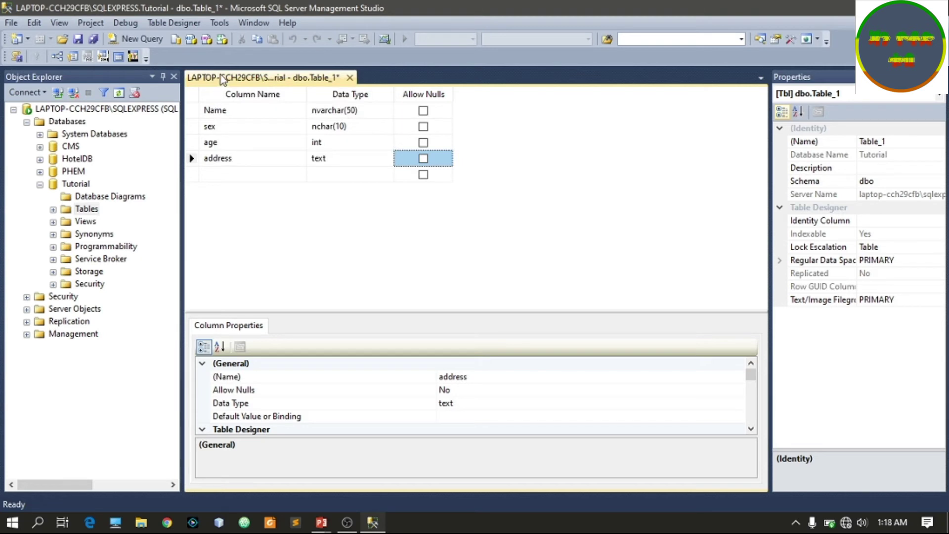
{"action": "right_click", "coordinate": [220, 75]}
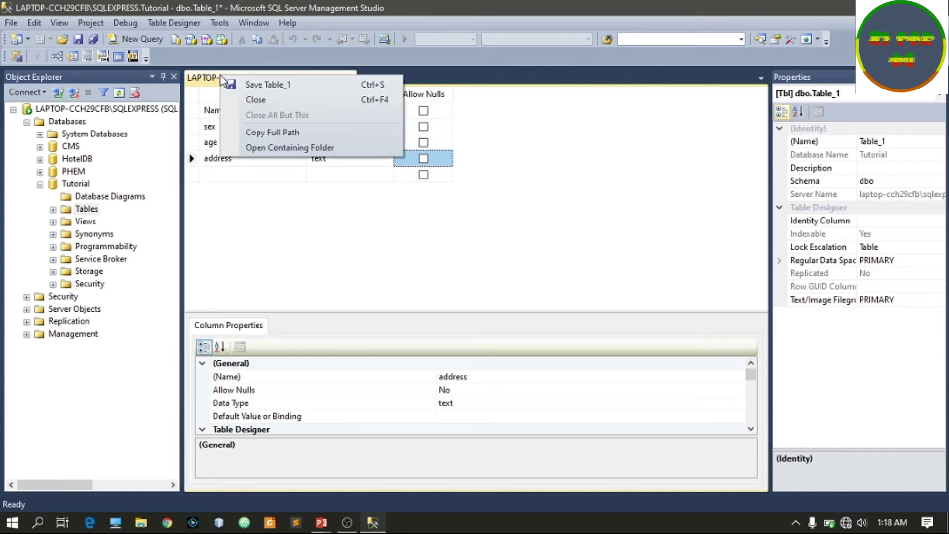
{"action": "left_click", "coordinate": [205, 112]}
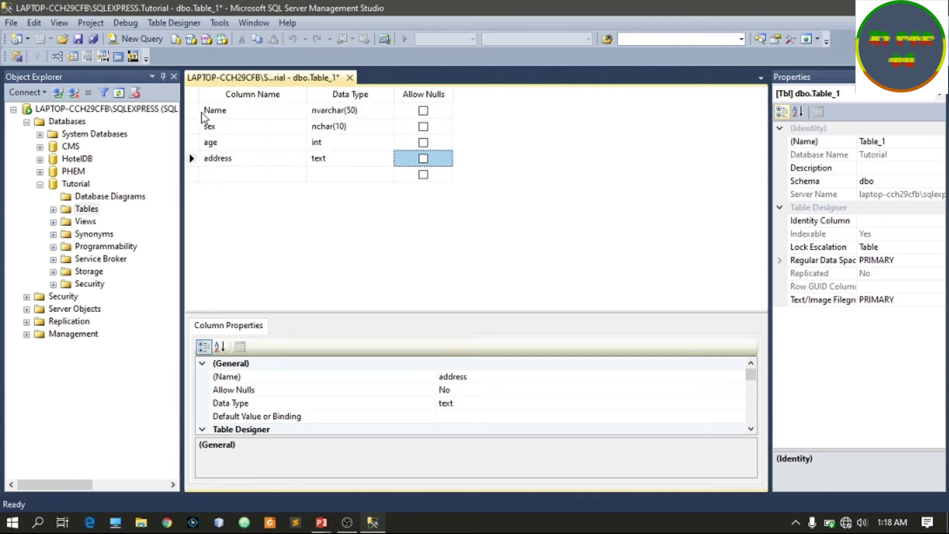
{"action": "right_click", "coordinate": [205, 110]}
{"action": "left_click", "coordinate": [233, 276]}
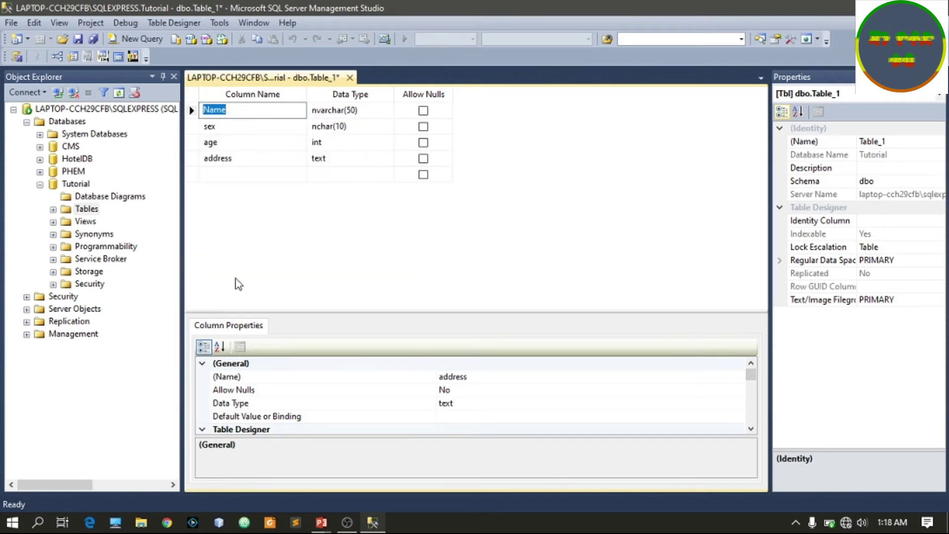
Step: Rename the new table to Student in its properties and save it
{"action": "left_click", "coordinate": [892, 142]}
{"action": "double_click", "coordinate": [892, 142]}
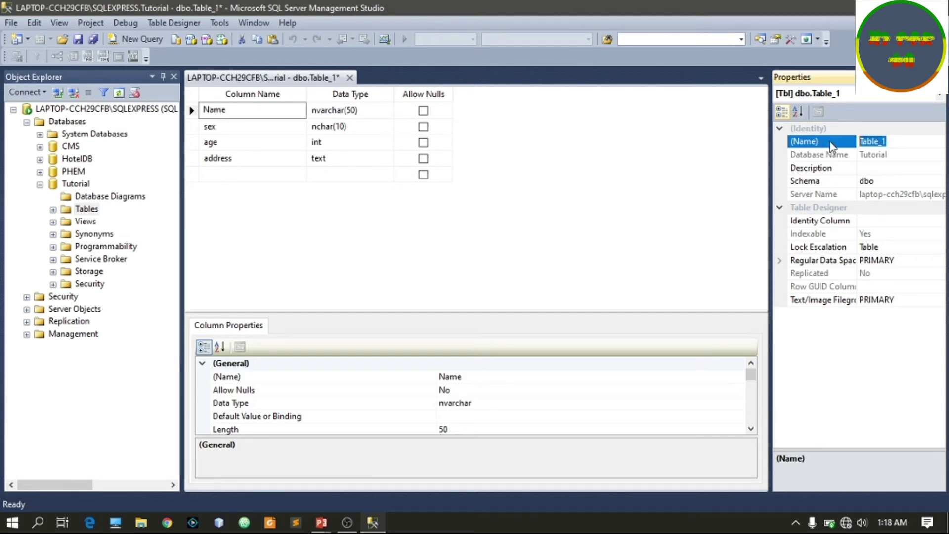
{"action": "type", "text": "Stud"}
{"action": "left_click", "coordinate": [607, 195]}
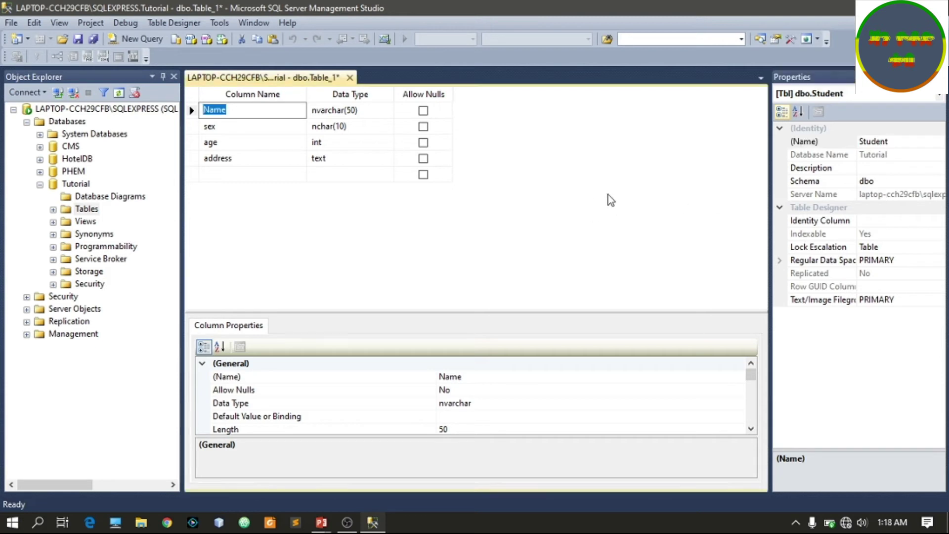
{"action": "right_click", "coordinate": [292, 78]}
{"action": "left_click", "coordinate": [304, 89]}
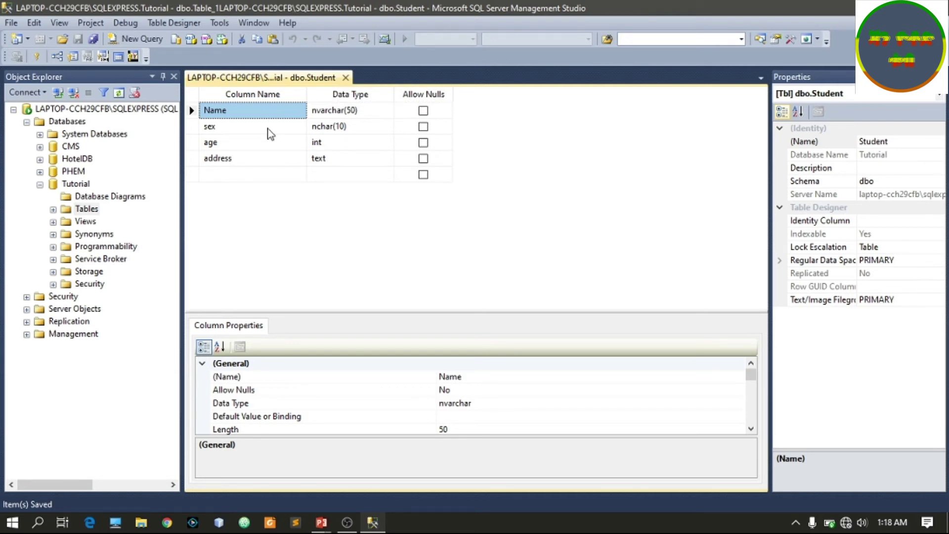
{"action": "left_click", "coordinate": [191, 111]}
{"action": "right_click", "coordinate": [189, 112]}
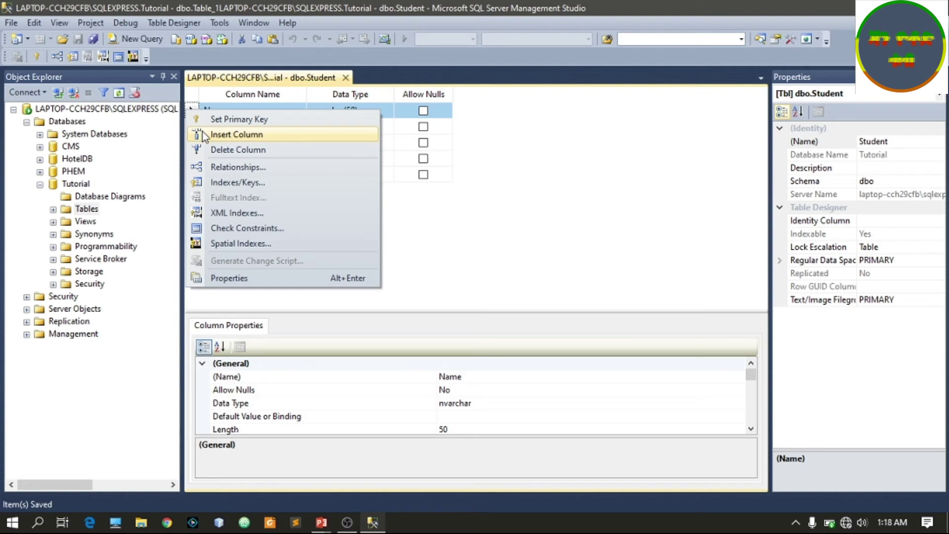
{"action": "key", "text": "Escape"}
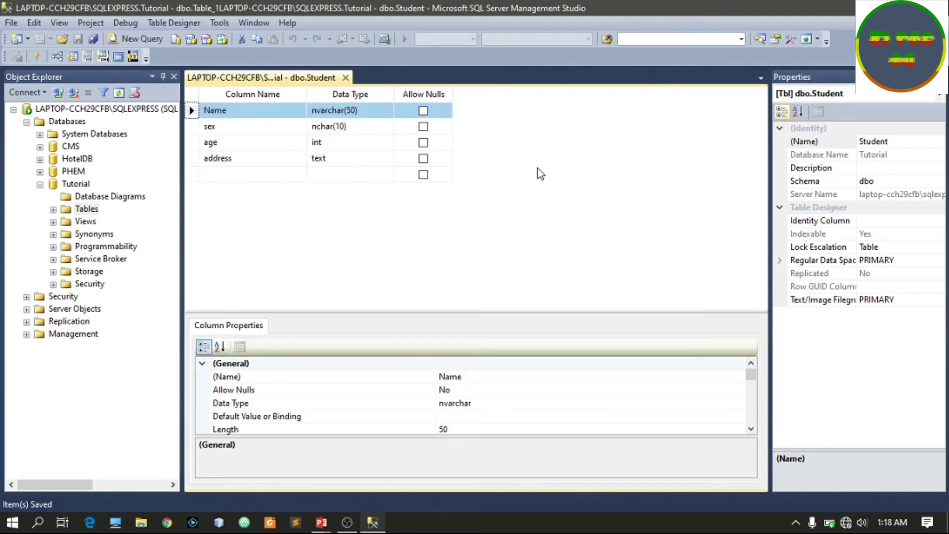
{"action": "left_click", "coordinate": [193, 124]}
Step: Insert a column named id above the Name column with data type int and disallow nulls for it
{"action": "left_click", "coordinate": [190, 111]}
{"action": "right_click", "coordinate": [191, 112]}
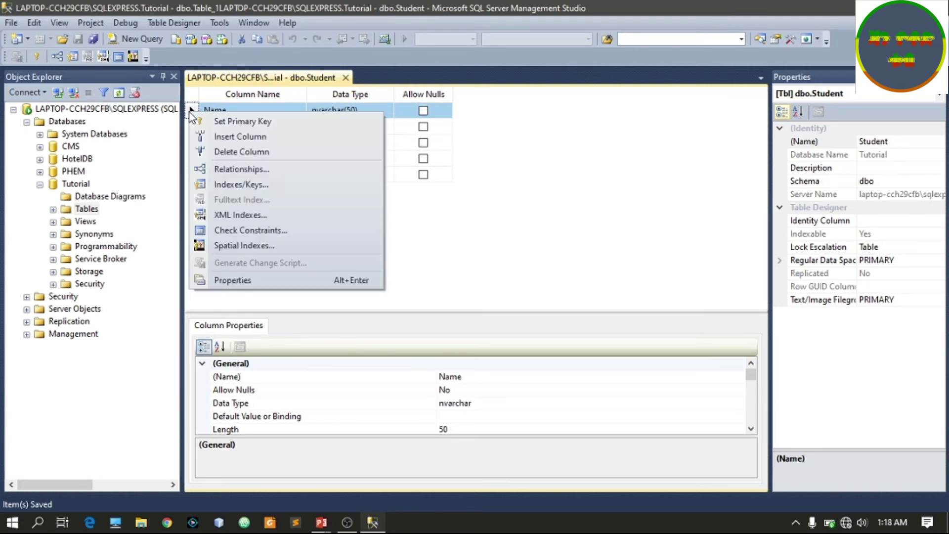
{"action": "left_click", "coordinate": [239, 138]}
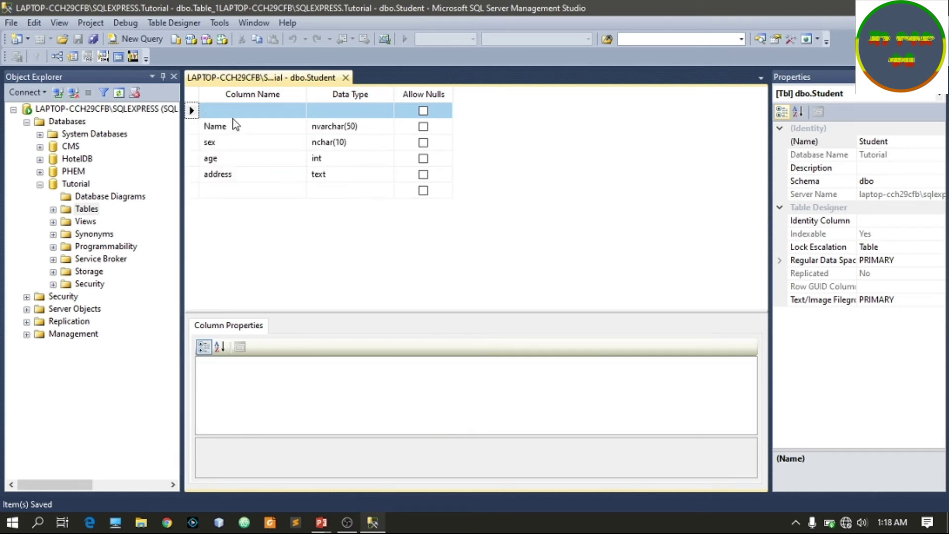
{"action": "left_click", "coordinate": [232, 115]}
{"action": "type", "text": "id"}
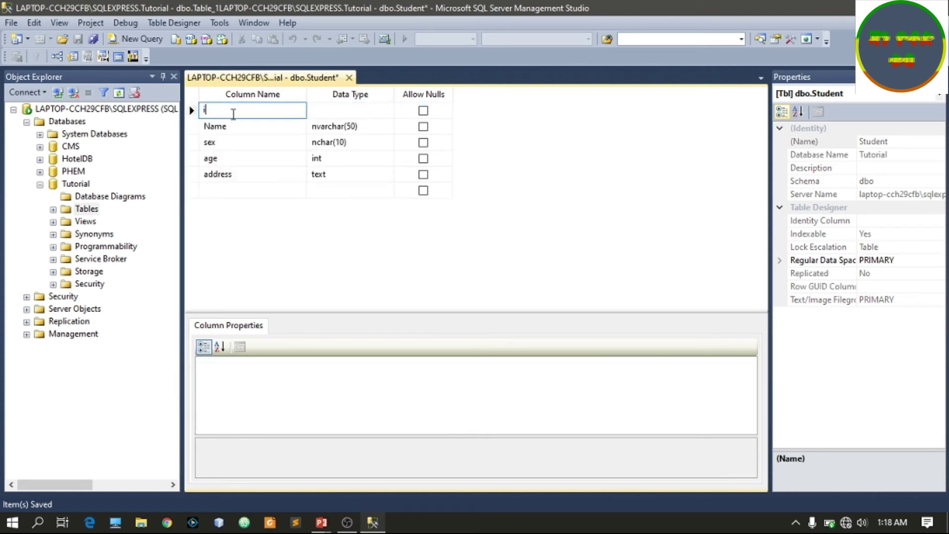
{"action": "left_click", "coordinate": [328, 113]}
{"action": "type", "text": "int"}
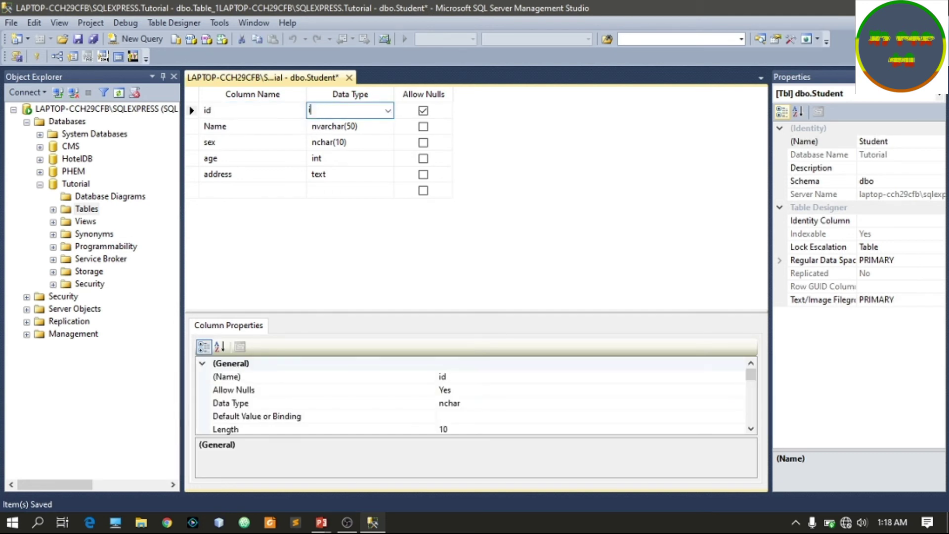
{"action": "left_click", "coordinate": [504, 197]}
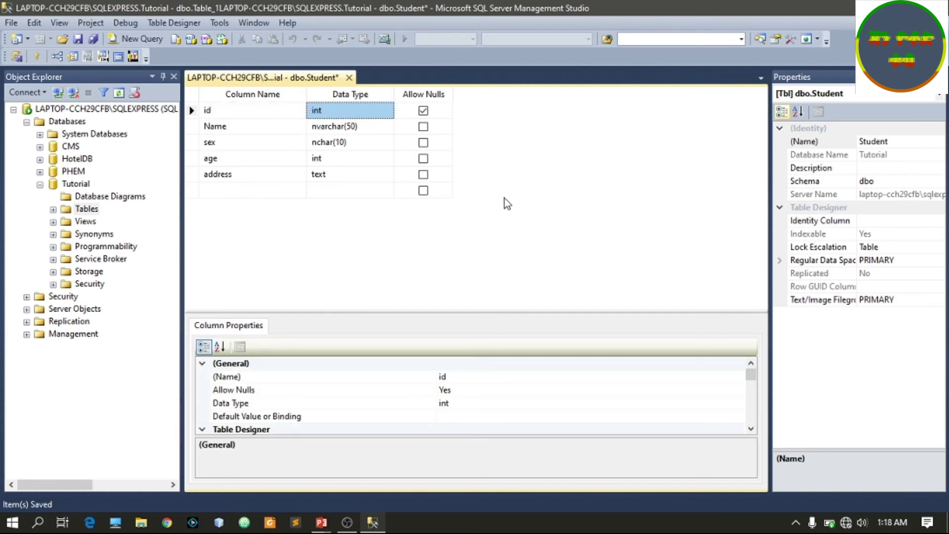
{"action": "left_click", "coordinate": [424, 111]}
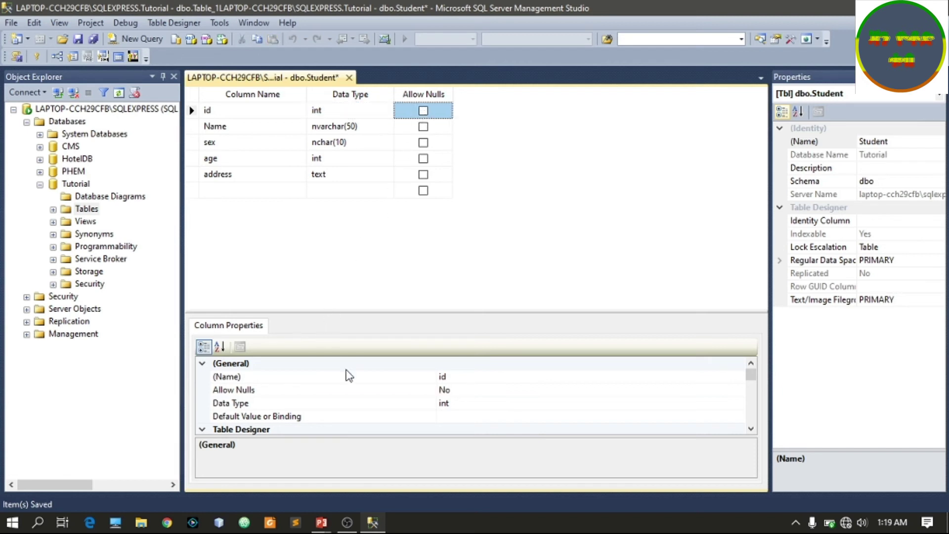
Step: Make the id column an identity column by setting Is Identity to Yes in its identity specification
{"action": "scroll", "coordinate": [630, 373], "scroll_direction": "down", "scroll_amount": 1}
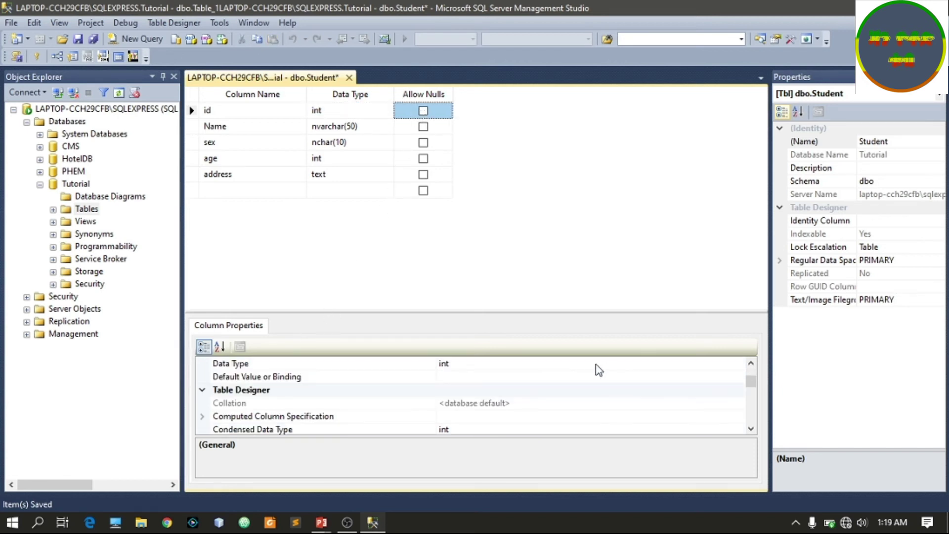
{"action": "scroll", "coordinate": [588, 368], "scroll_direction": "down", "scroll_amount": 1}
{"action": "scroll", "coordinate": [328, 392], "scroll_direction": "down", "scroll_amount": 1}
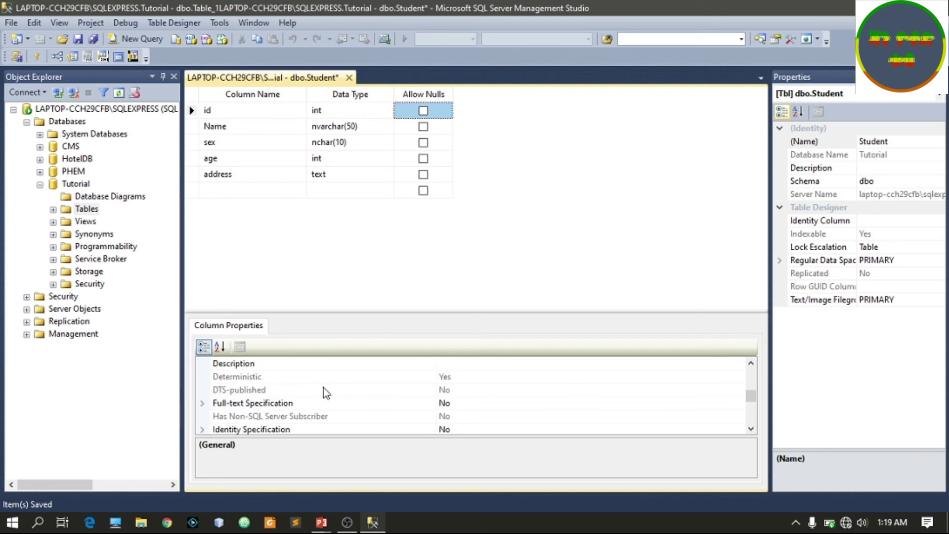
{"action": "scroll", "coordinate": [309, 404], "scroll_direction": "down", "scroll_amount": 1}
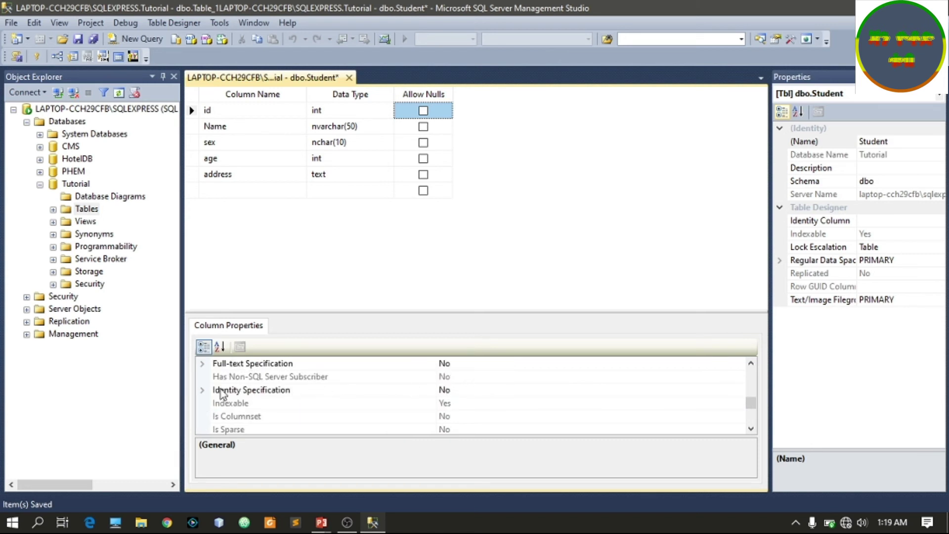
{"action": "left_click", "coordinate": [202, 390]}
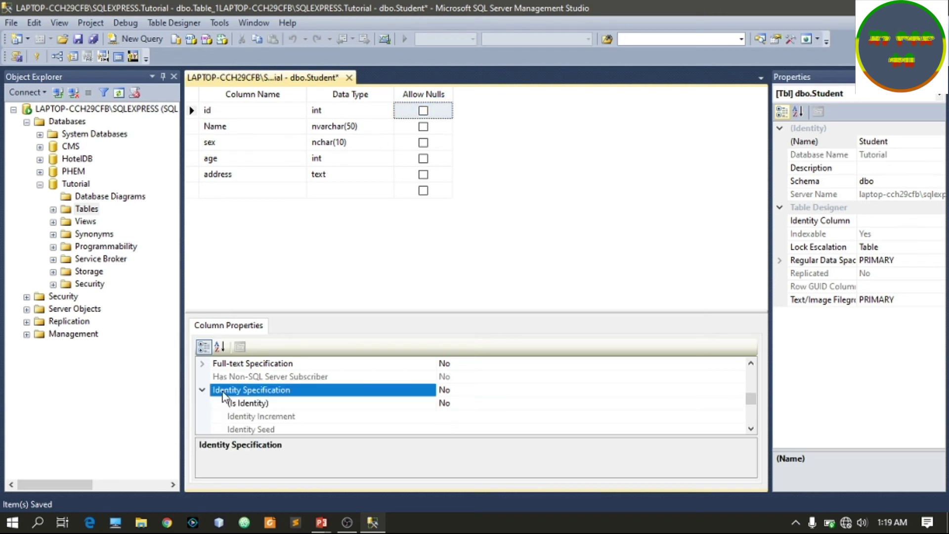
{"action": "double_click", "coordinate": [446, 403]}
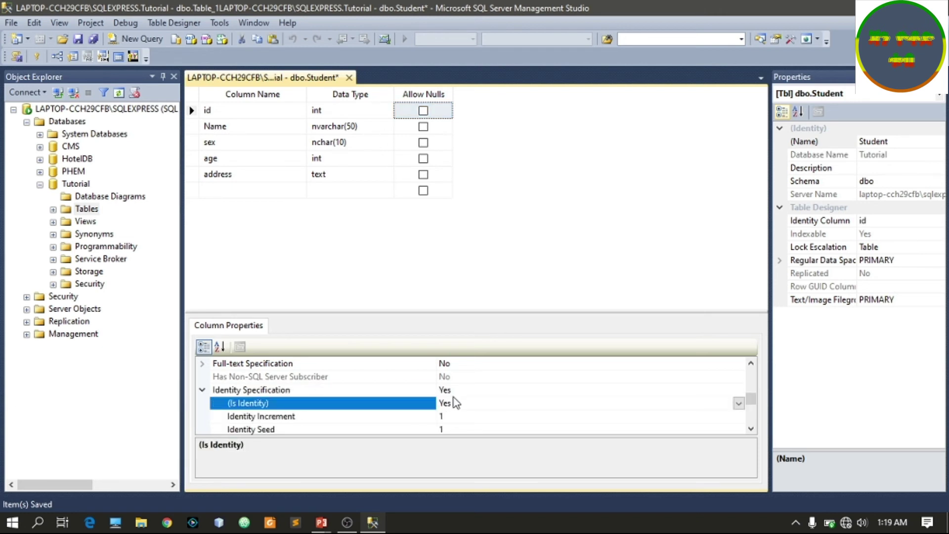
{"action": "scroll", "coordinate": [449, 398], "scroll_direction": "down", "scroll_amount": 1}
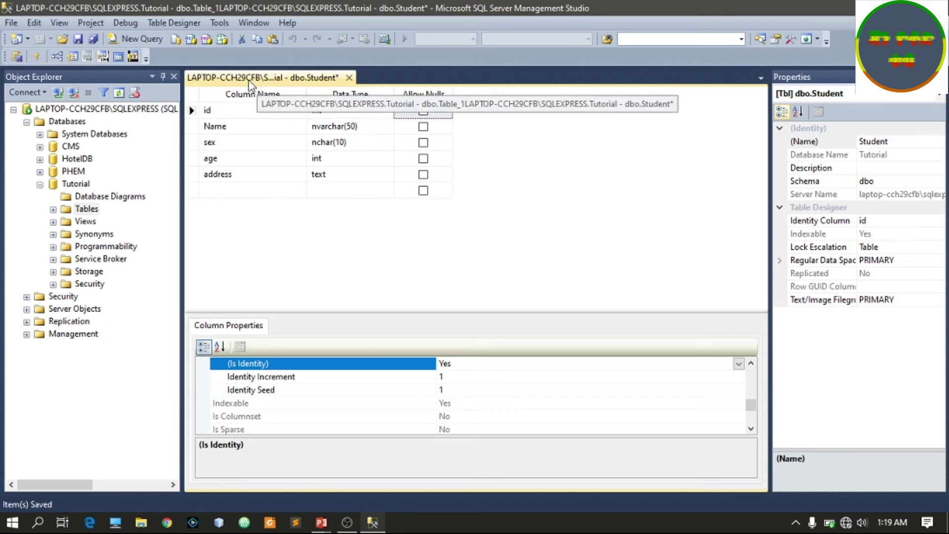
Step: Set the id column as the primary key of the Student table
{"action": "left_click", "coordinate": [192, 111]}
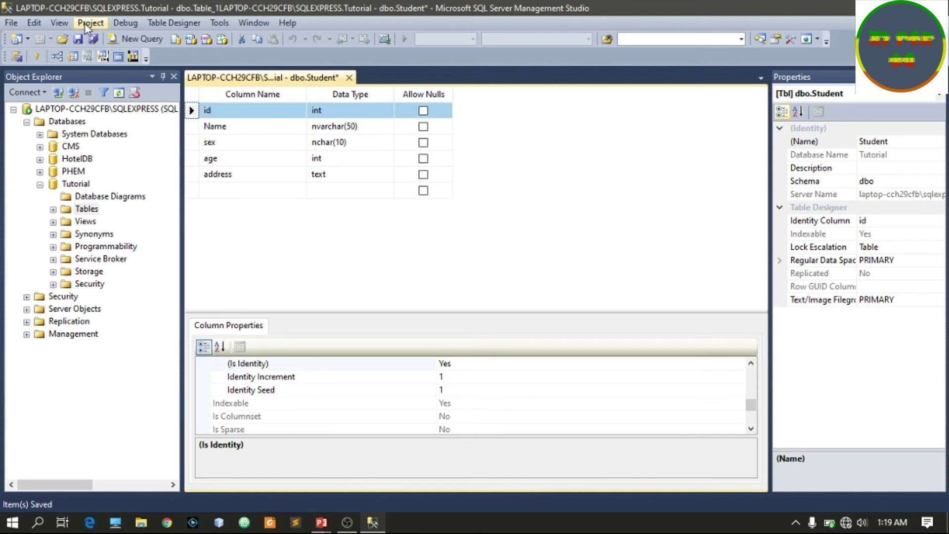
{"action": "right_click", "coordinate": [189, 111]}
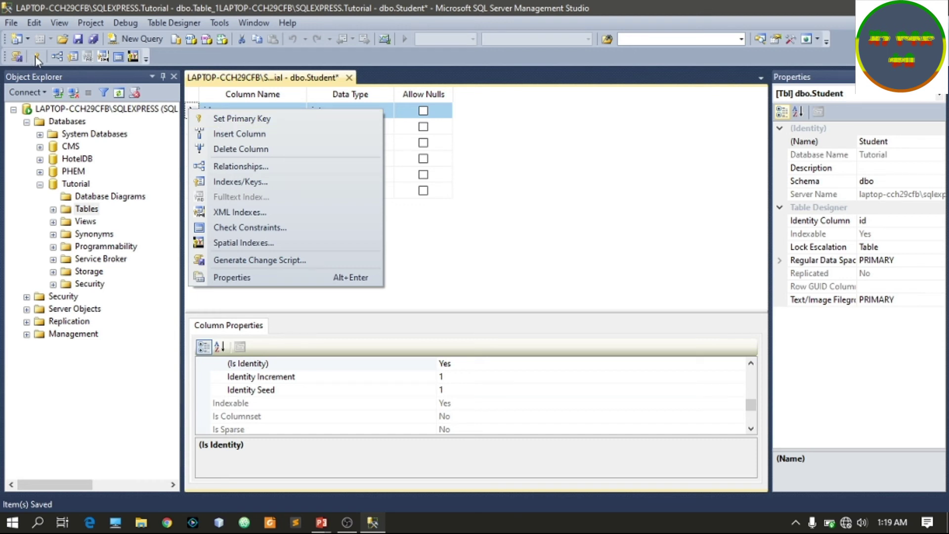
{"action": "left_click", "coordinate": [290, 123]}
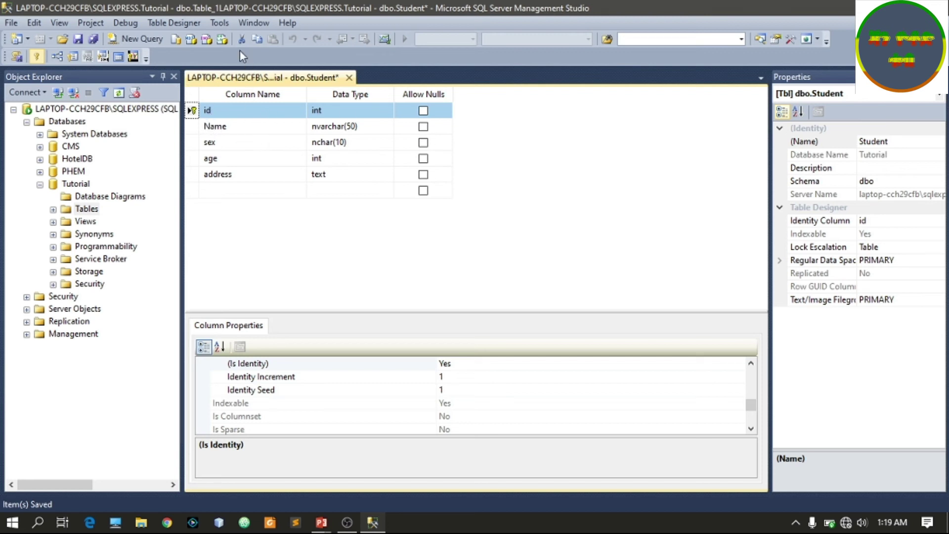
Step: Enable the designer option that prevents saving changes that require table re-creation
{"action": "left_click", "coordinate": [222, 25]}
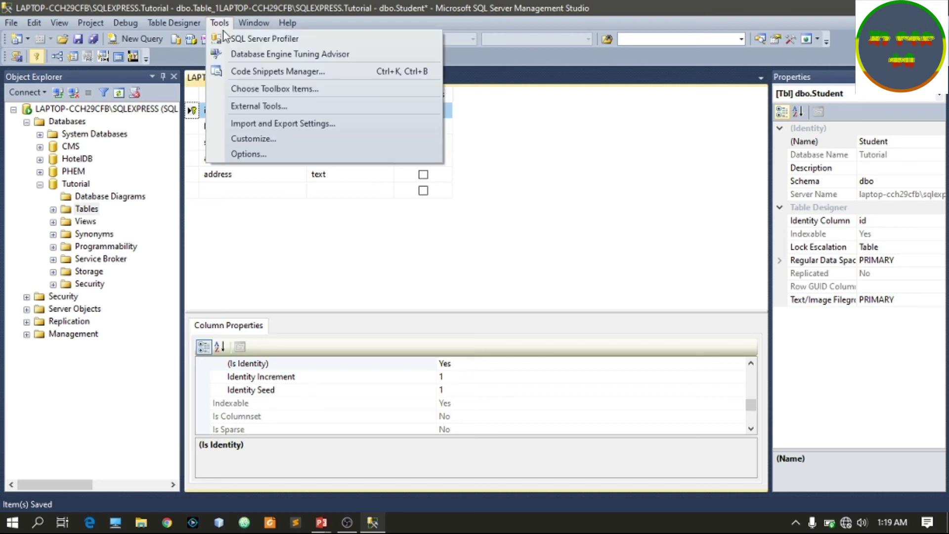
{"action": "left_click", "coordinate": [263, 154]}
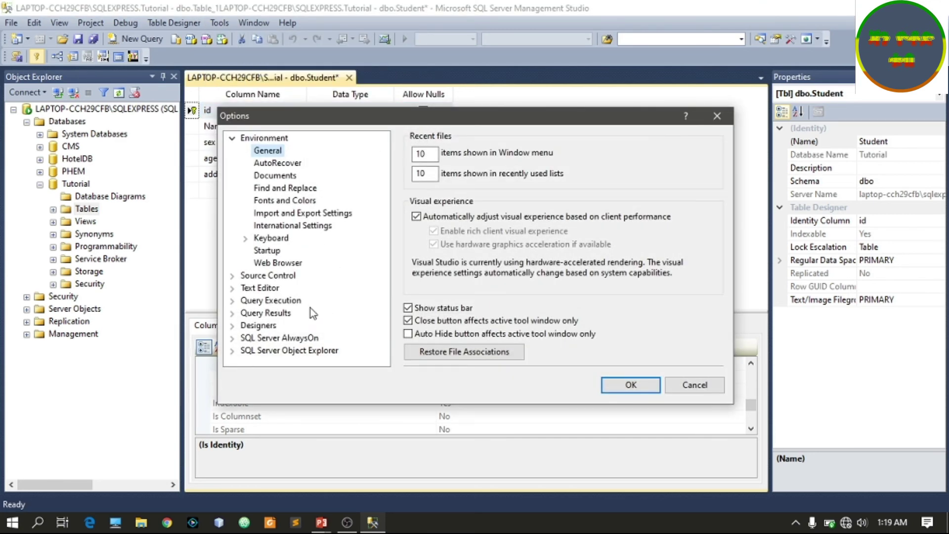
{"action": "left_click", "coordinate": [270, 326]}
{"action": "left_click", "coordinate": [421, 288]}
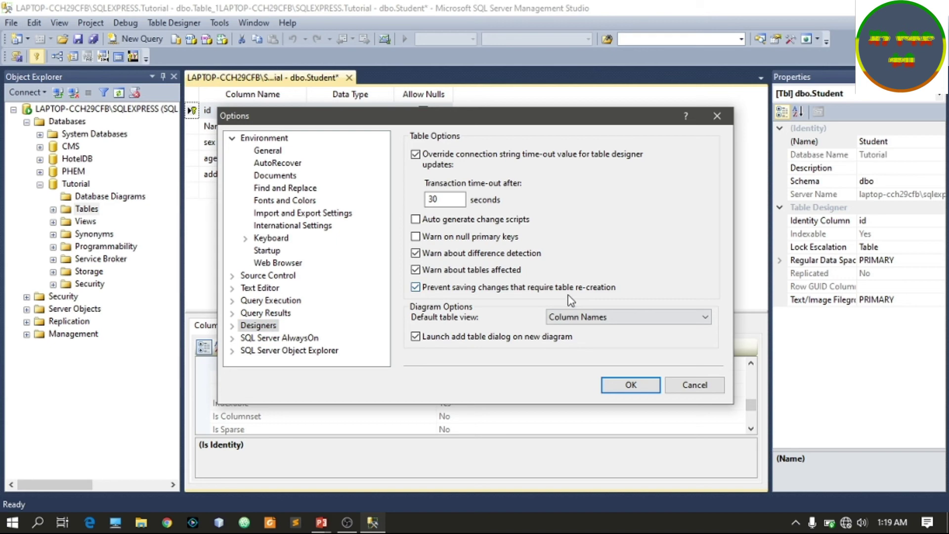
{"action": "left_click", "coordinate": [623, 384]}
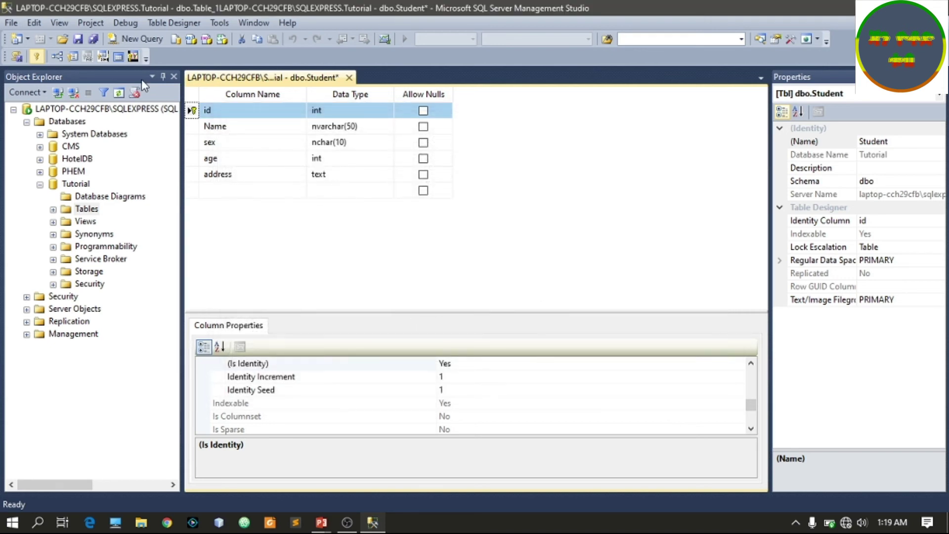
Step: Try to save the Student table with its new id column and dismiss the resulting dialogs
{"action": "right_click", "coordinate": [204, 84]}
{"action": "left_click", "coordinate": [250, 90]}
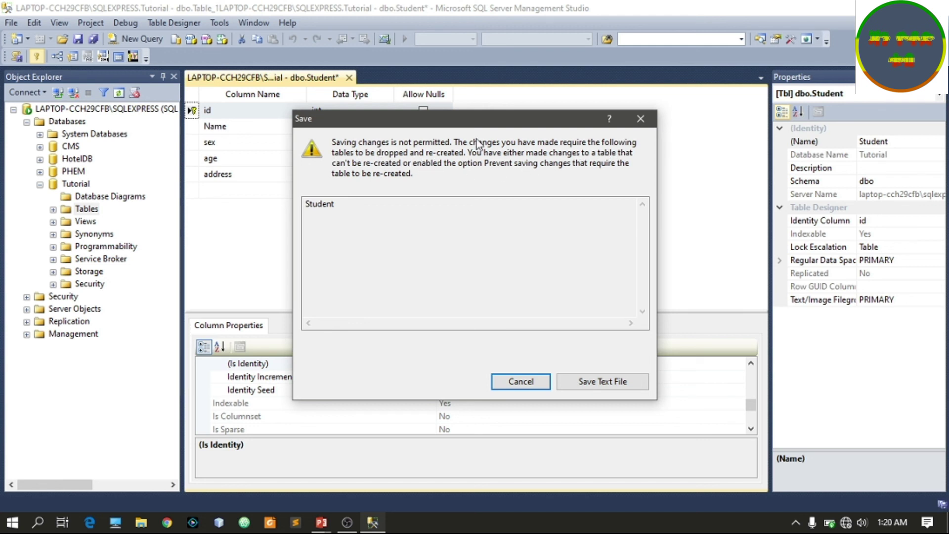
{"action": "left_click", "coordinate": [641, 120]}
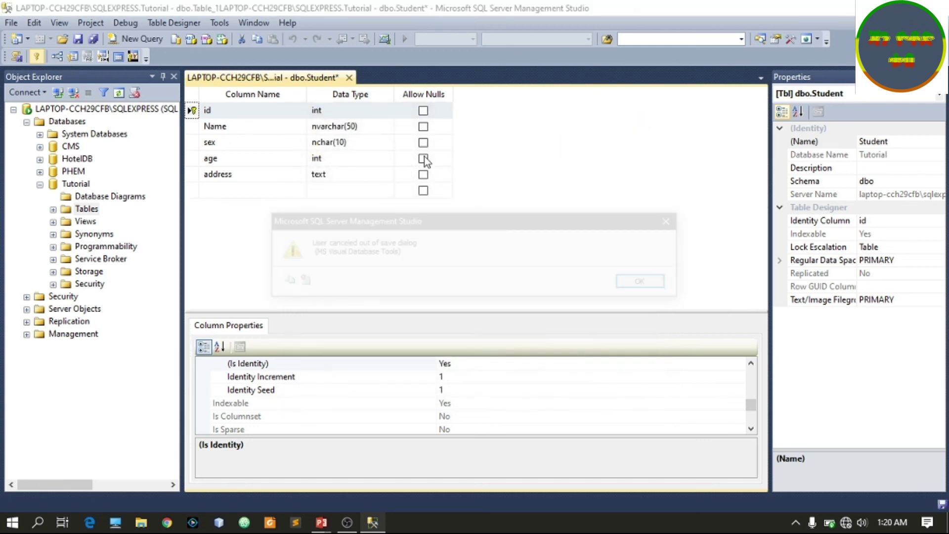
{"action": "left_click", "coordinate": [642, 284]}
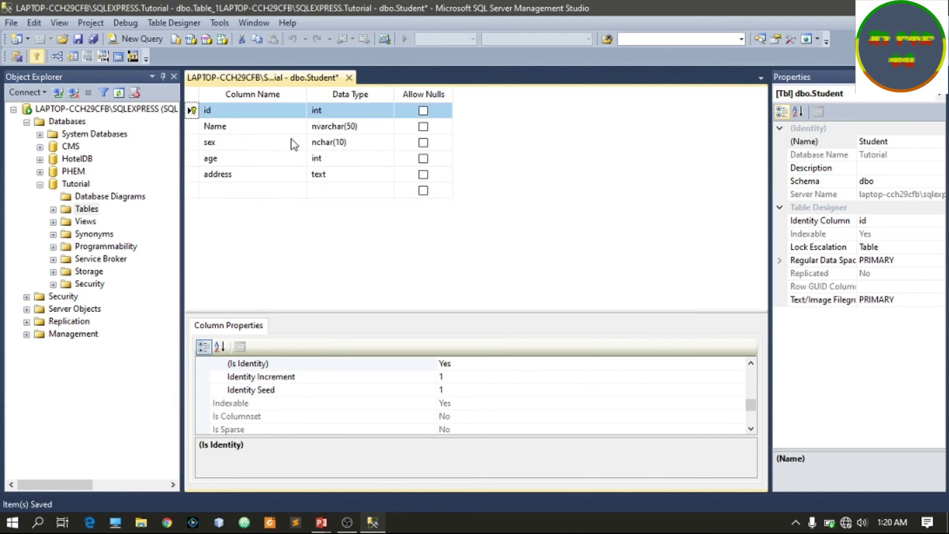
Step: Disable the designer option that prevents saving changes that require table re-creation and save the Student table
{"action": "left_click", "coordinate": [218, 24]}
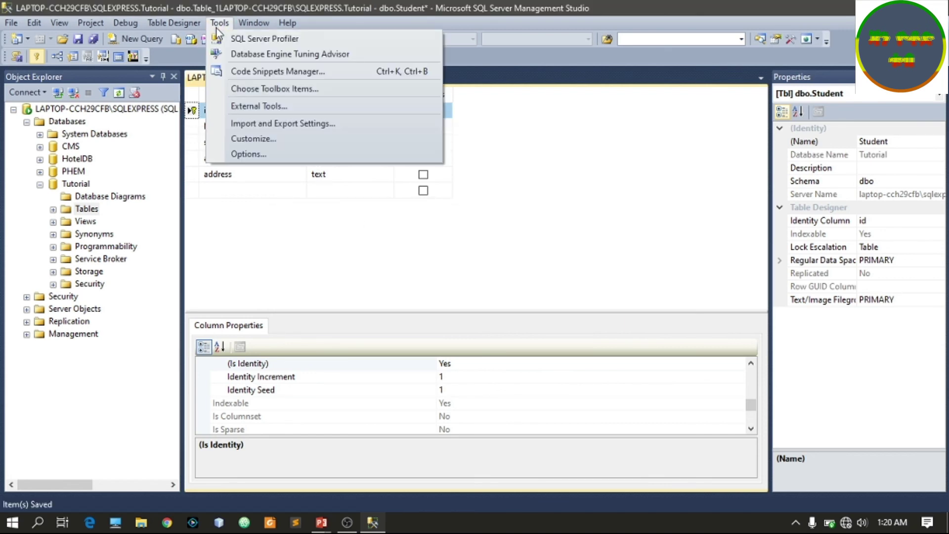
{"action": "left_click", "coordinate": [265, 153]}
{"action": "left_click", "coordinate": [255, 203]}
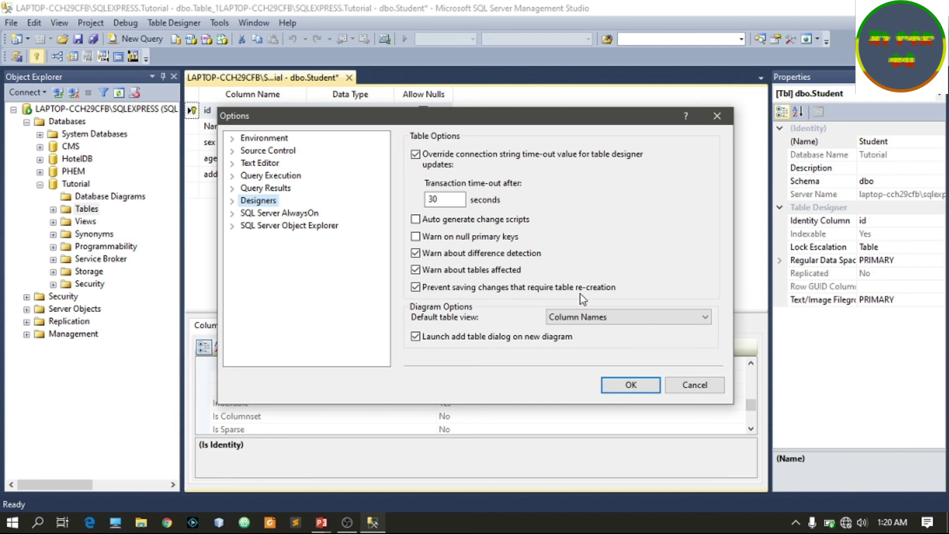
{"action": "left_click", "coordinate": [416, 287]}
{"action": "left_click", "coordinate": [631, 385]}
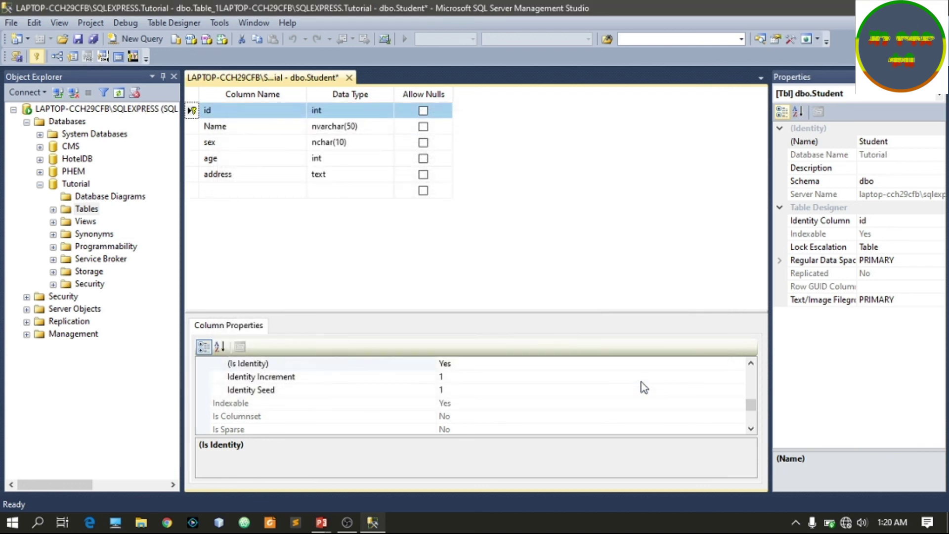
{"action": "right_click", "coordinate": [243, 77]}
{"action": "left_click", "coordinate": [282, 88]}
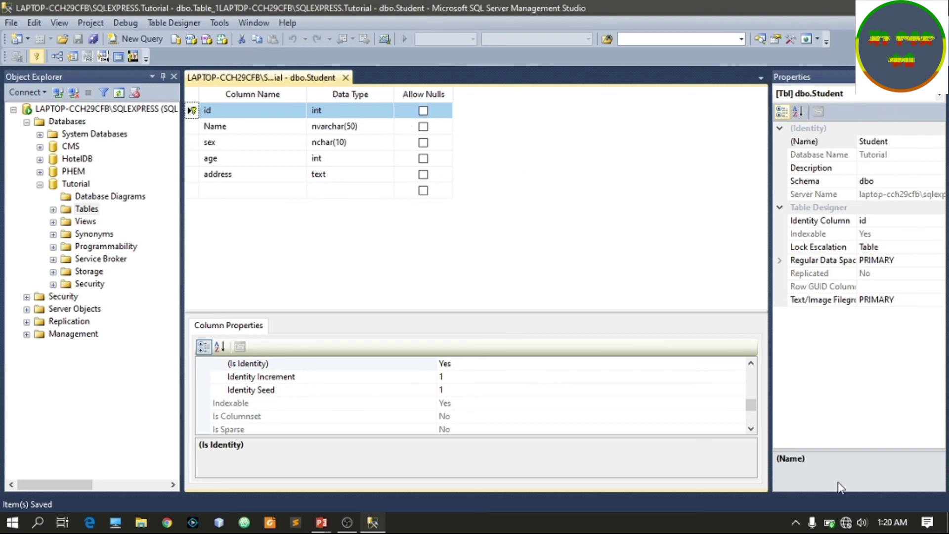
{"action": "right_click", "coordinate": [795, 525]}
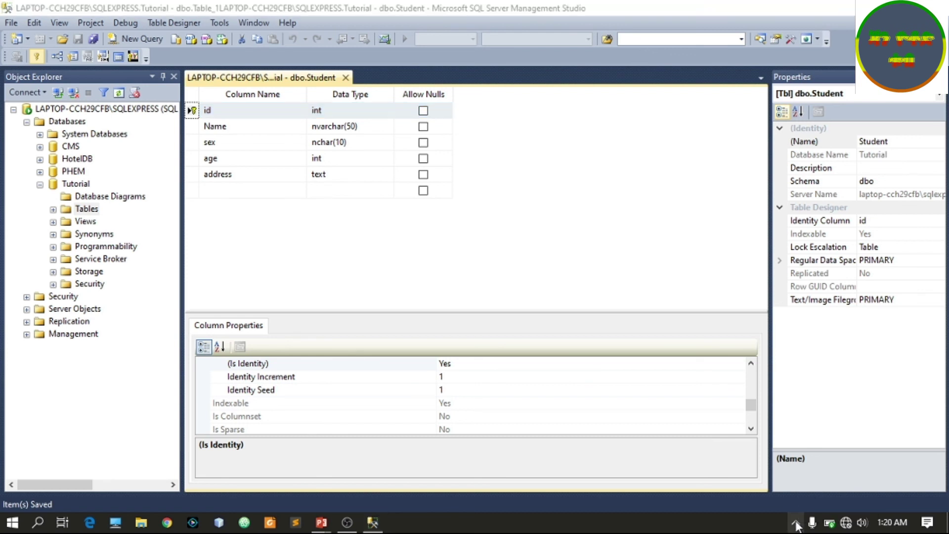
{"action": "left_click", "coordinate": [795, 525]}
{"action": "right_click", "coordinate": [809, 469]}
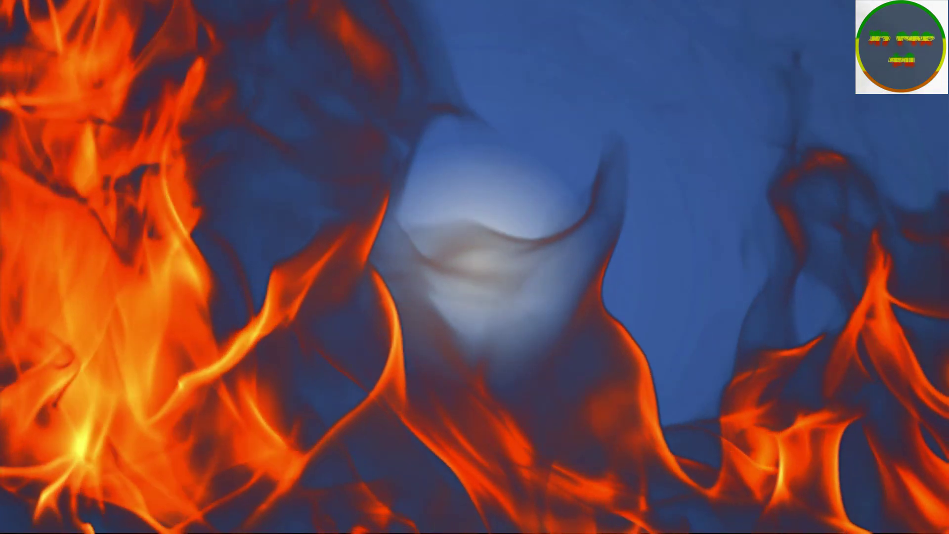